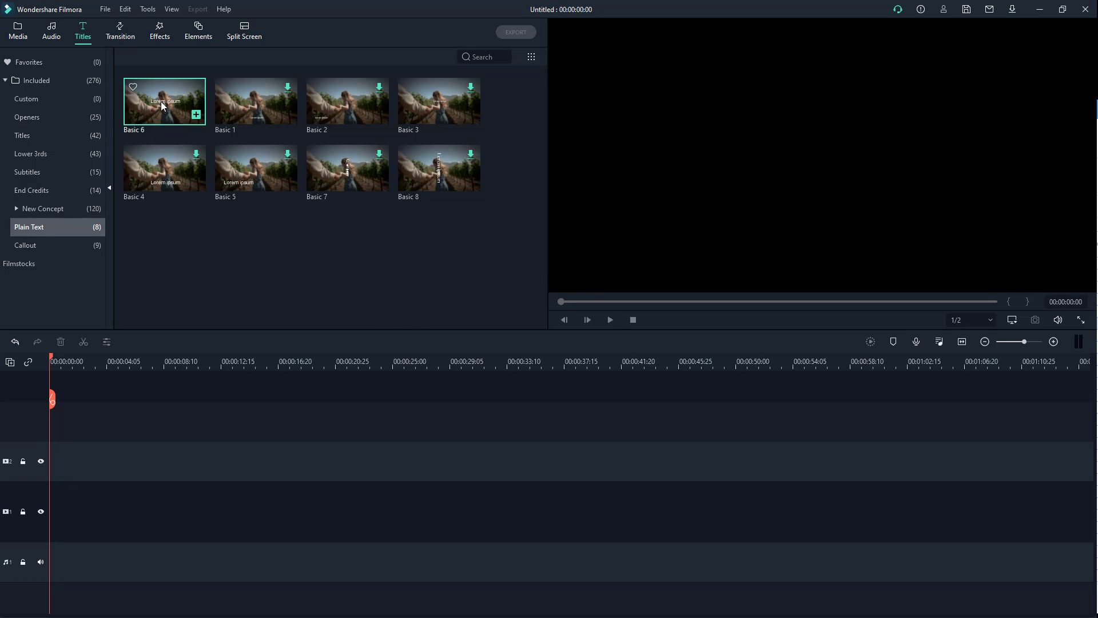
- Add the Basic 6 plain text title to the start of video track 1 and open its advanced text editing
left_click_drag(161, 104, 17, 506)
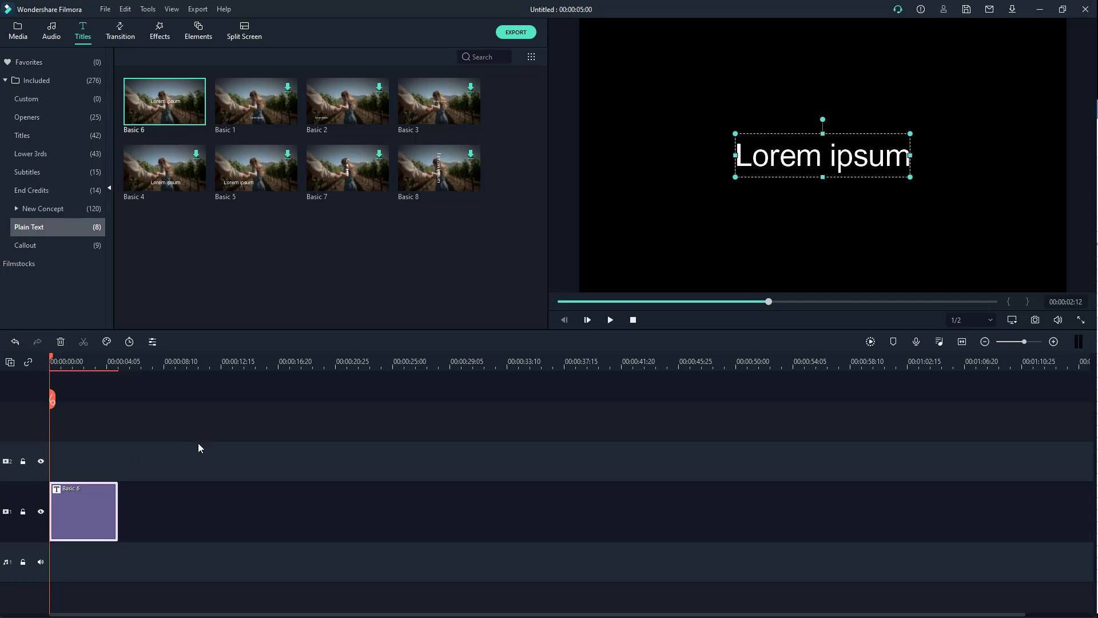
double_click(107, 500)
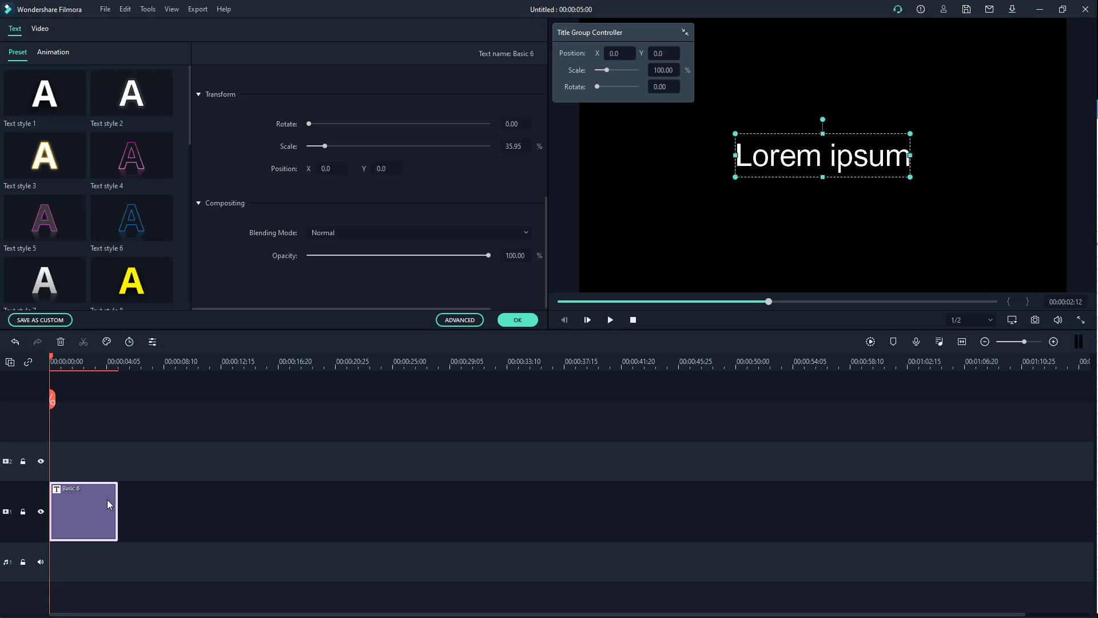
left_click(458, 319)
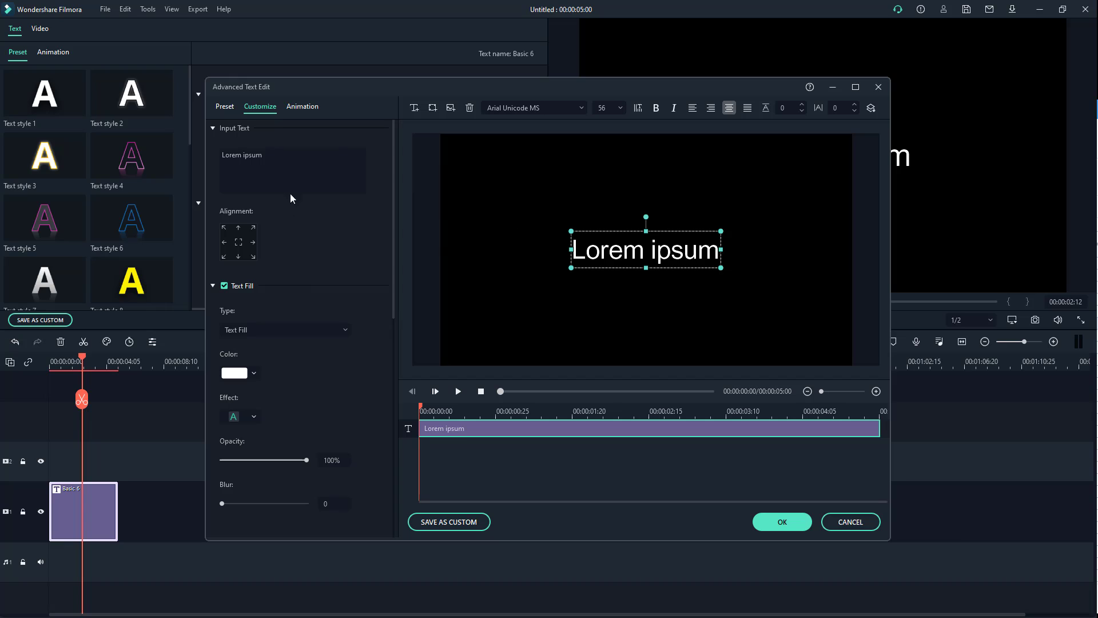
- Replace the title's placeholder text with "TutorTube"
left_click(295, 159)
left_click(227, 167)
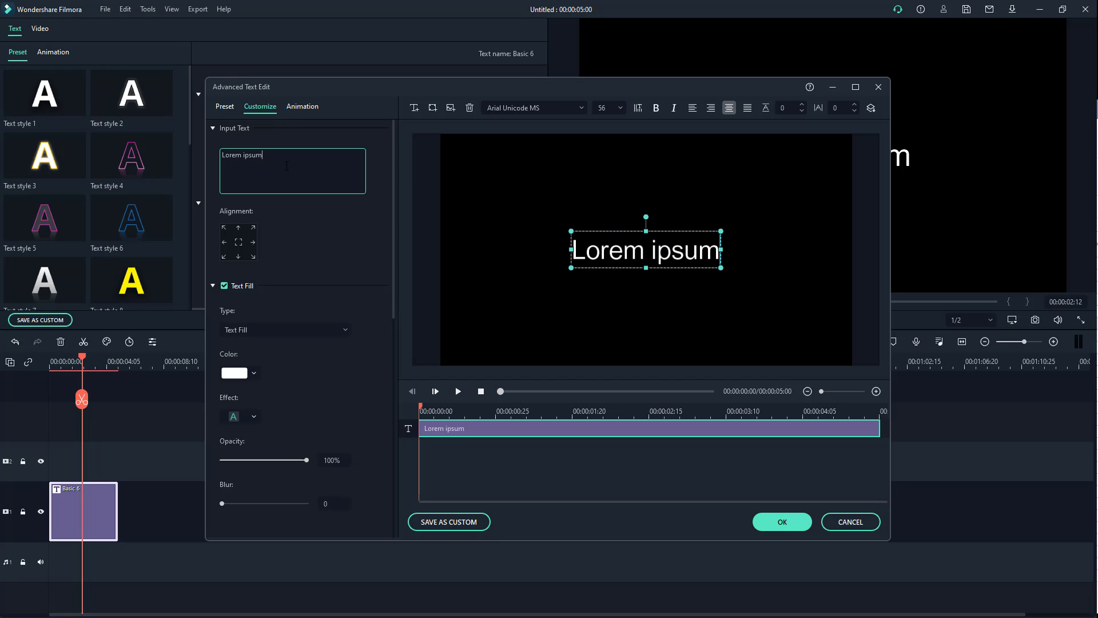
left_click_drag(286, 165, 205, 157)
type("TutorTube")
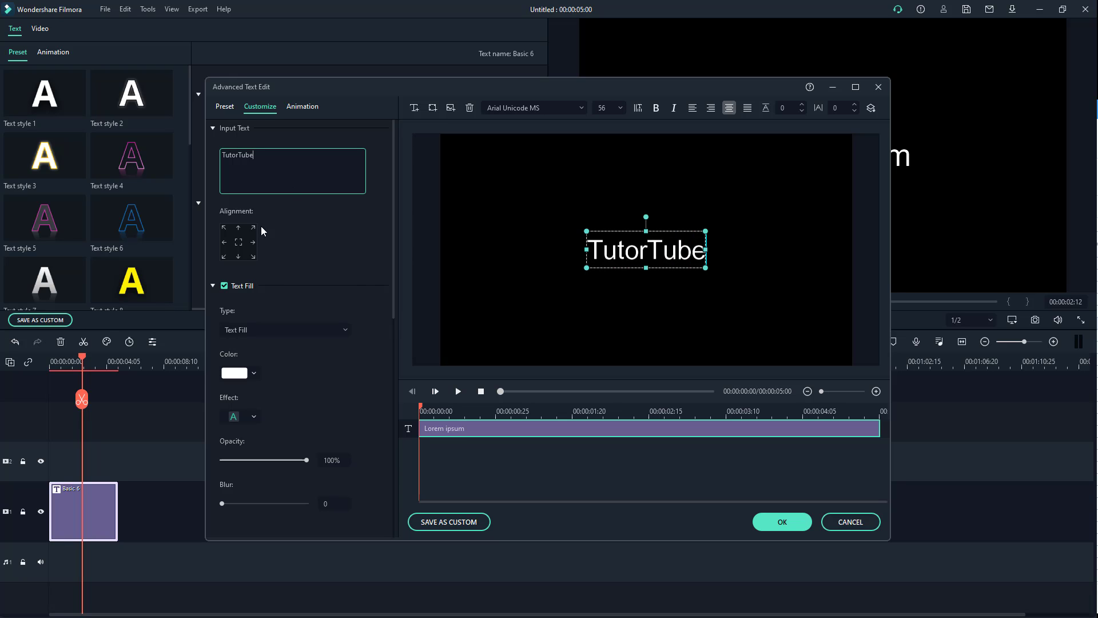
- Try several corner and edge alignments and a small manual move for the TutorTube text, and return it to the centre of the frame
left_click(224, 229)
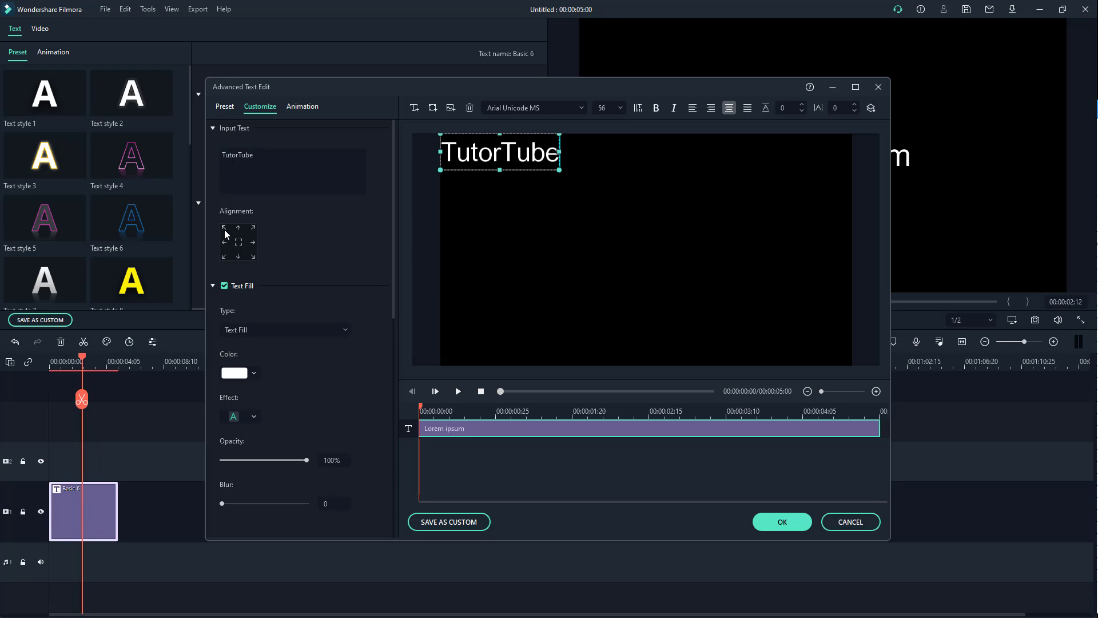
left_click(253, 256)
left_click(253, 242)
left_click(239, 242)
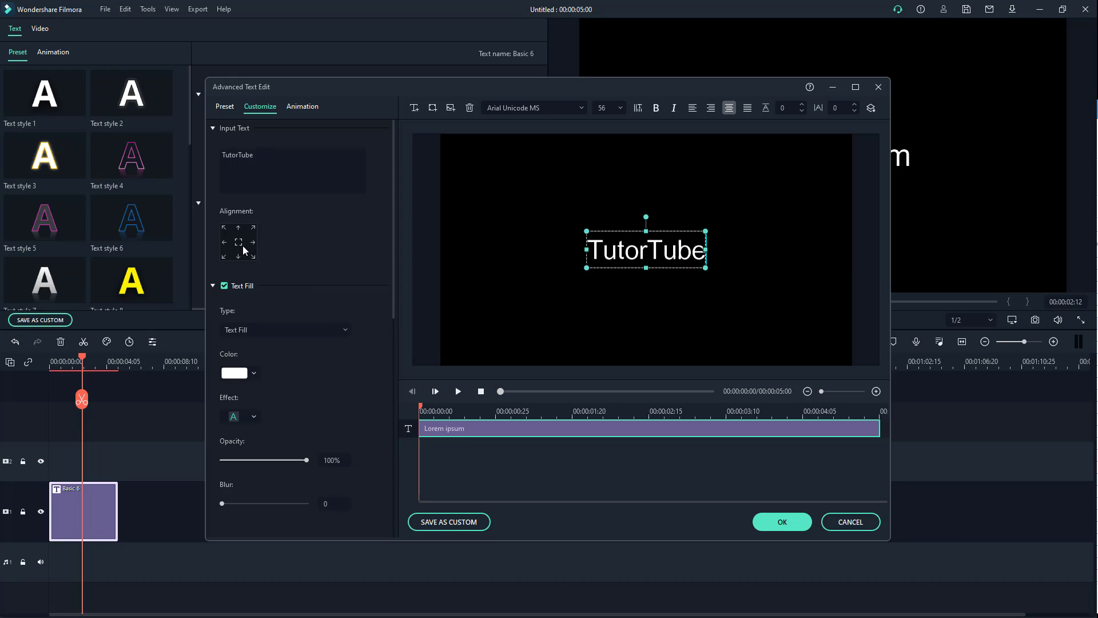
left_click(254, 229)
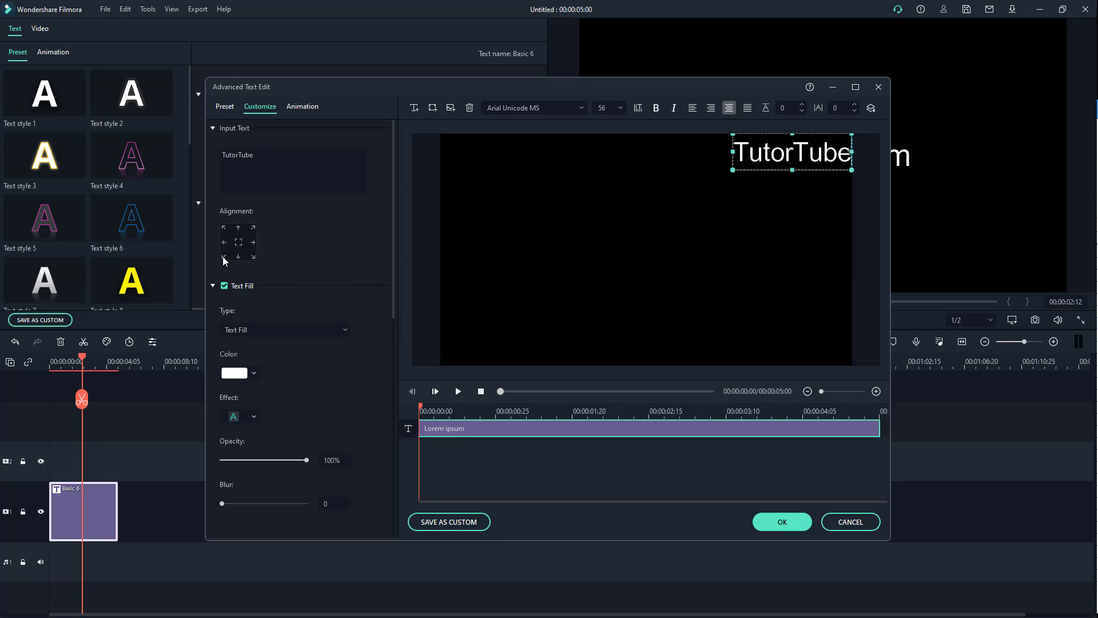
left_click(229, 256)
left_click(238, 244)
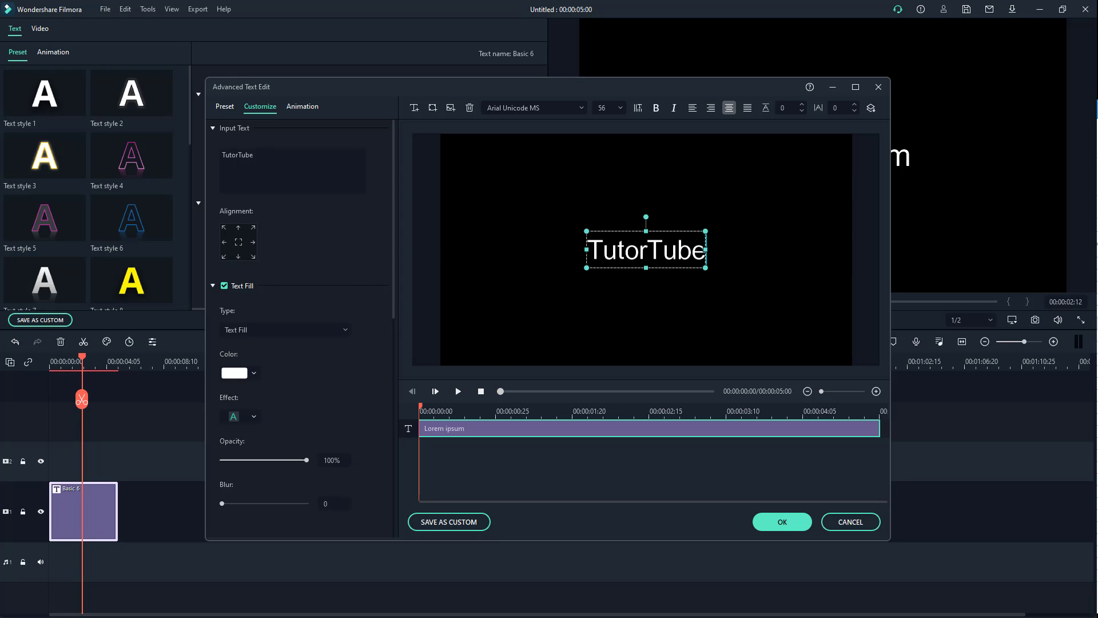
mouse_move(642, 229)
left_mouse_down()
mouse_move(642, 254)
mouse_move(642, 223)
left_mouse_up()
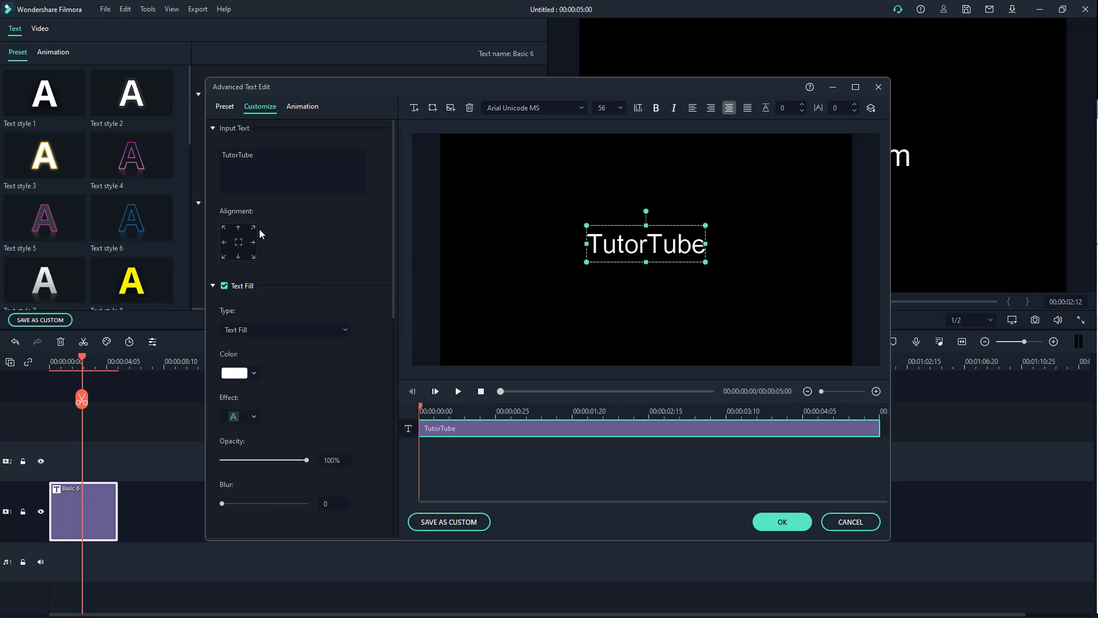
left_click(254, 228)
left_click(240, 241)
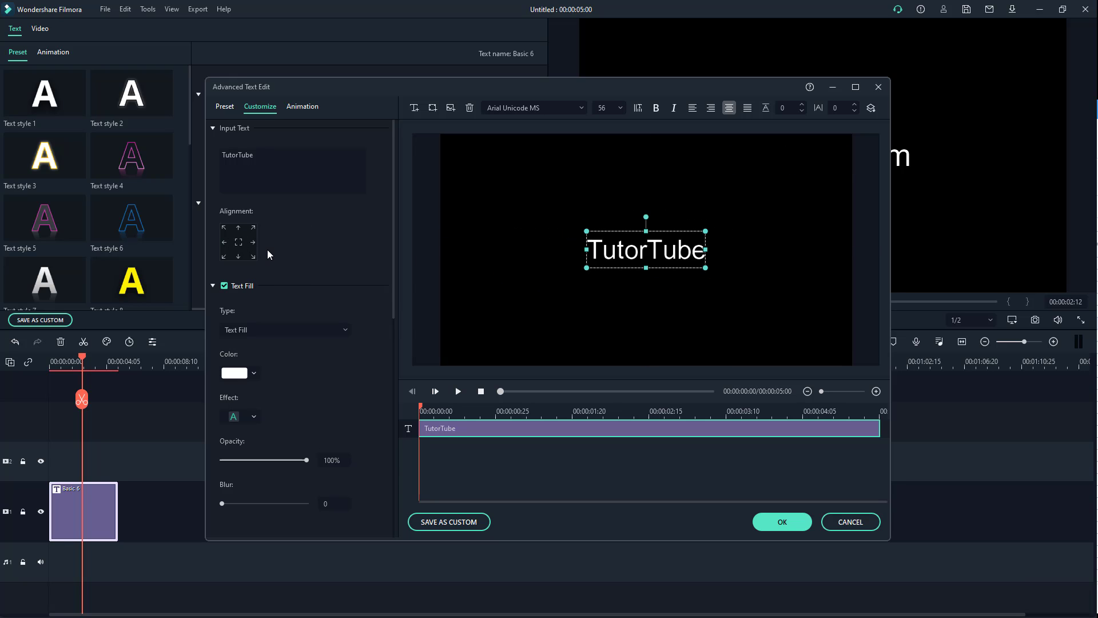
- Try Gradient Fill as the title's fill type and switch back to Text Fill
left_click_drag(393, 219, 392, 261)
left_click(287, 238)
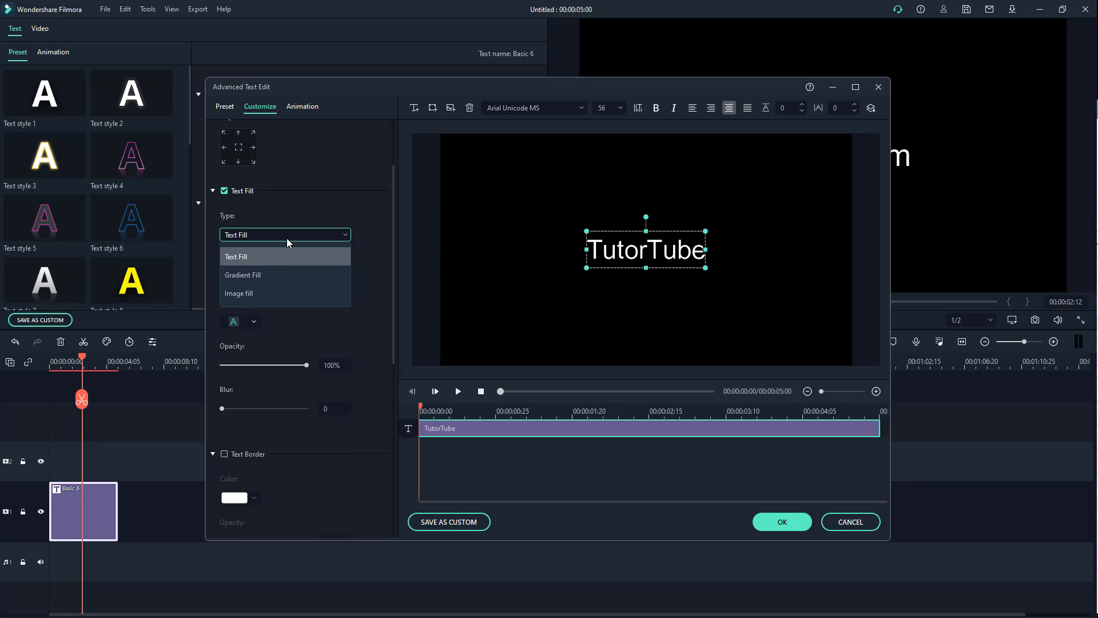
left_click(288, 265)
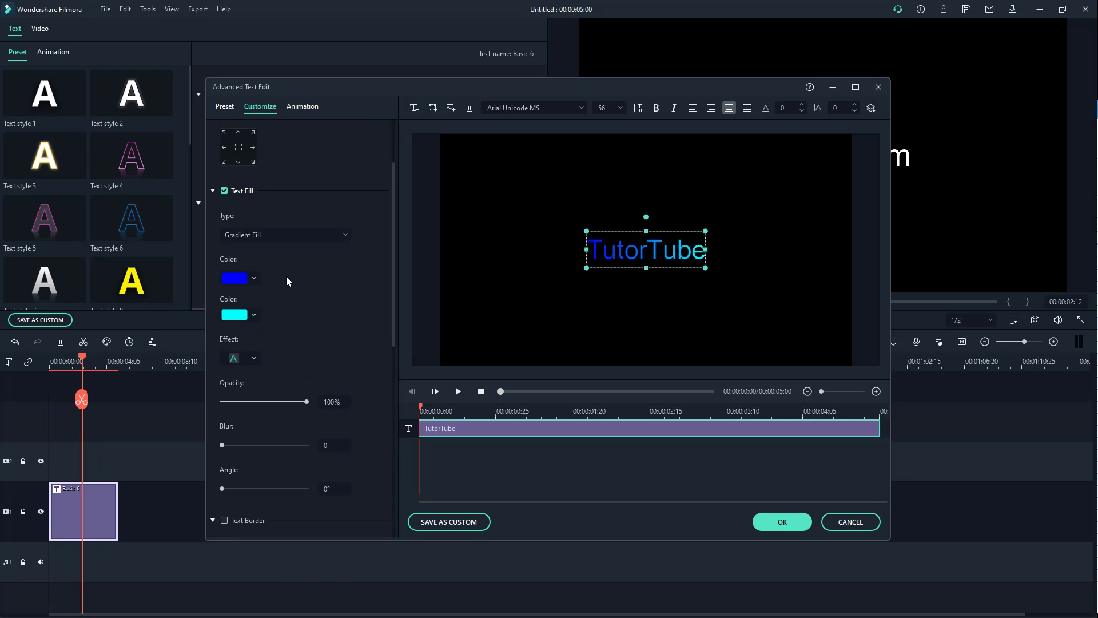
left_click(273, 236)
left_click(273, 249)
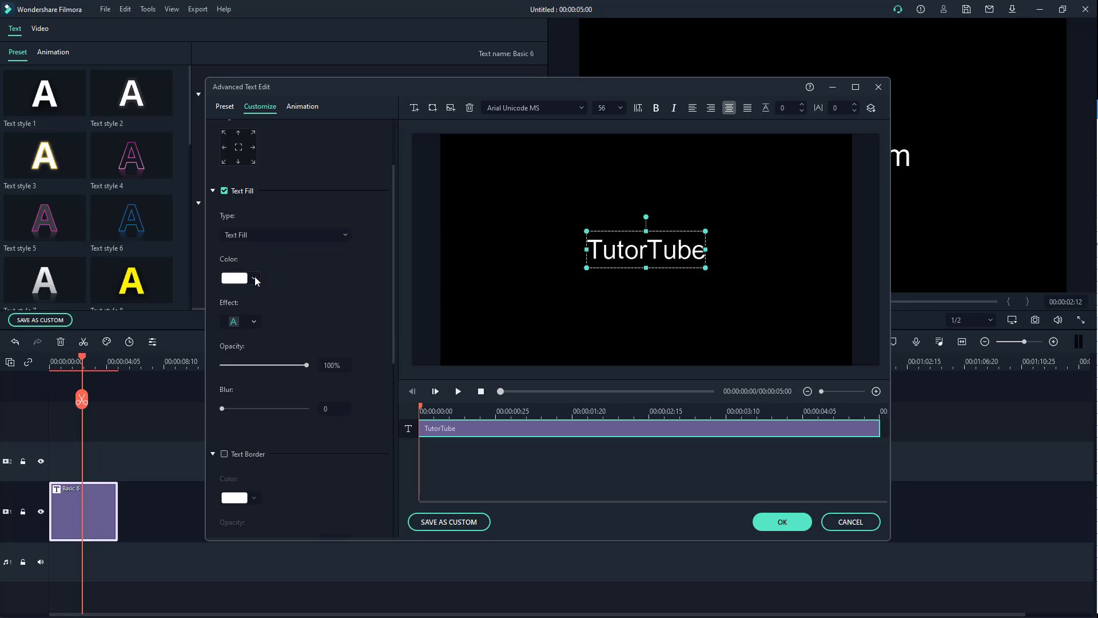
- Try a brown-orange fill colour on the title and replace it with the custom violet #6153ff
left_click(256, 278)
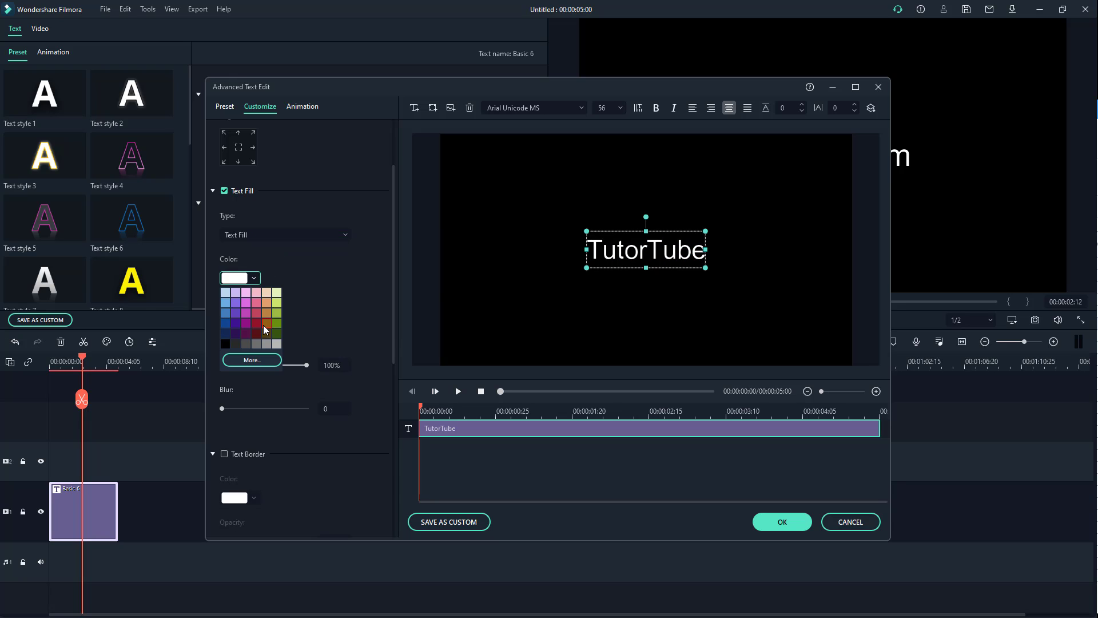
left_click(263, 323)
left_click(255, 279)
left_click(256, 365)
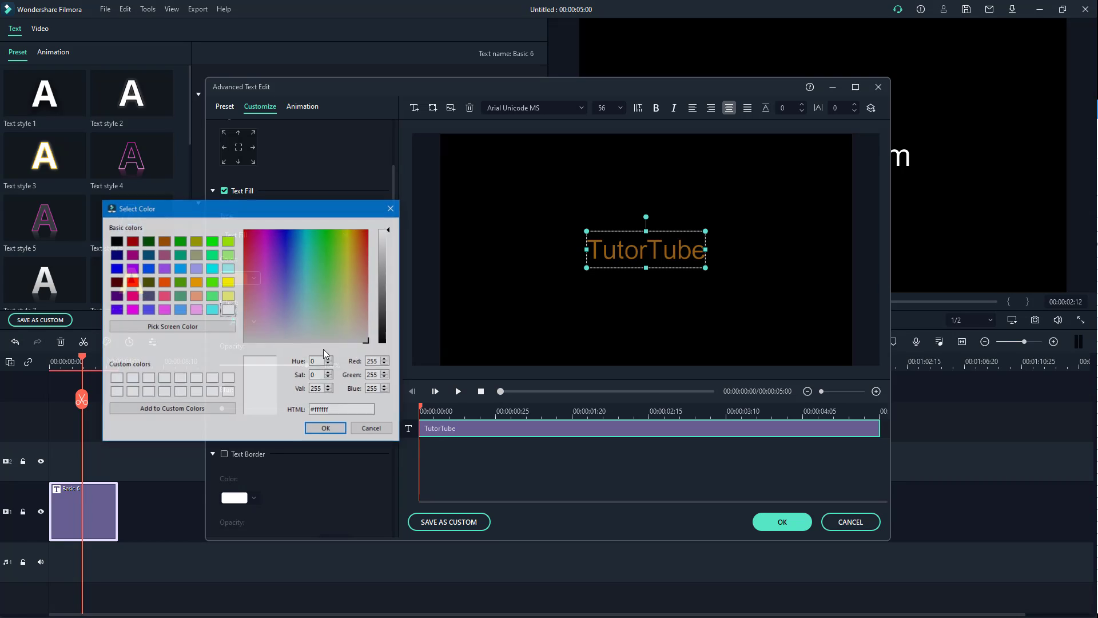
left_click(284, 266)
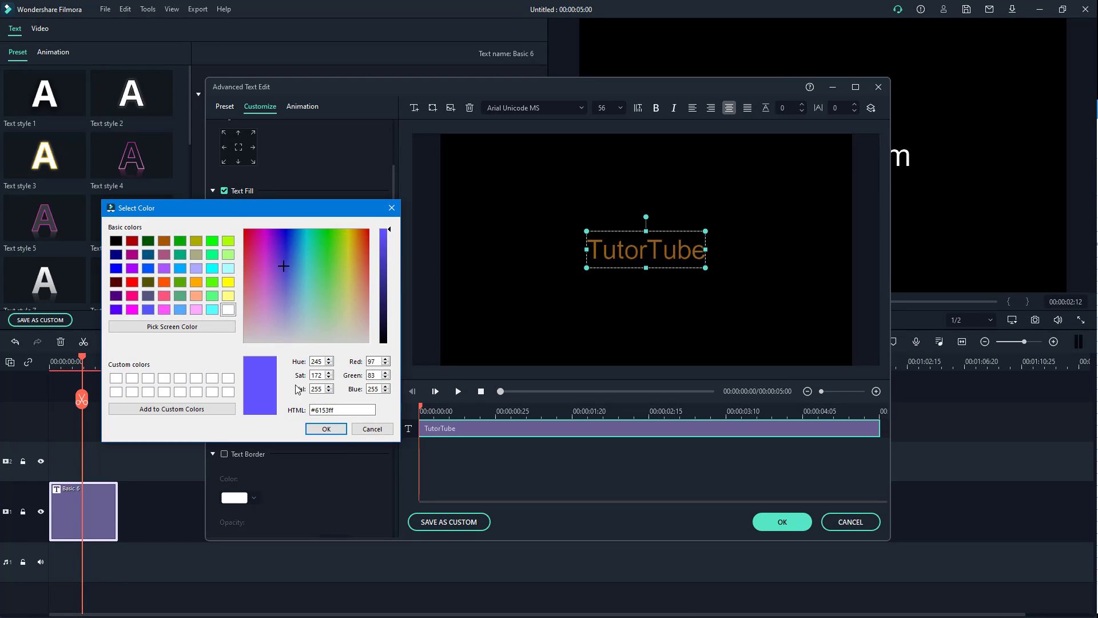
left_click(326, 429)
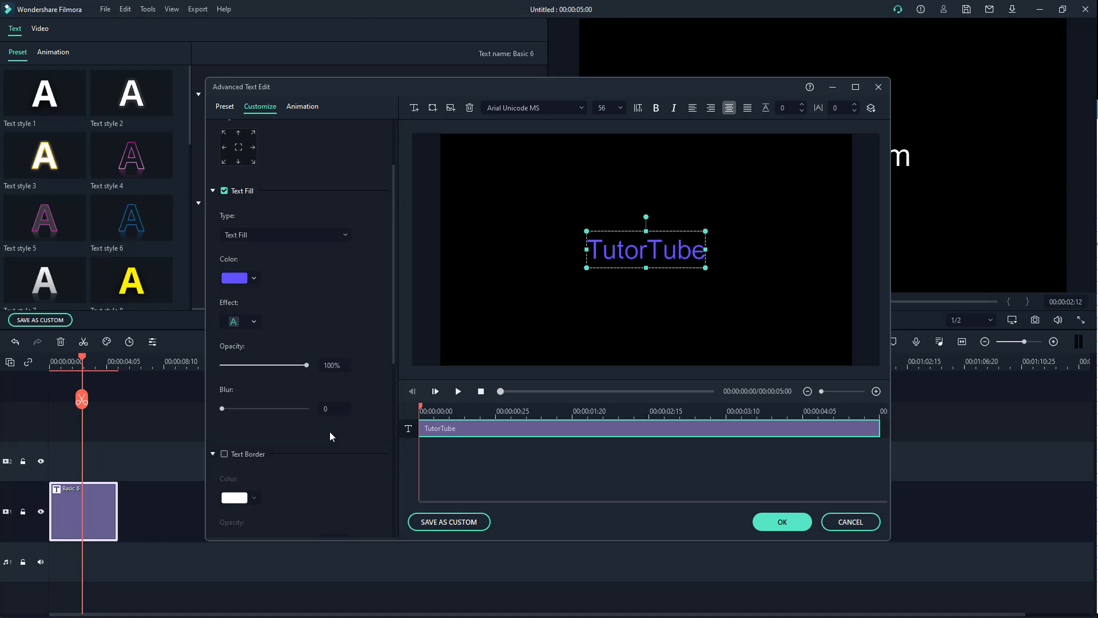
- Try the first two text fill effects on the title and apply the last effect preset, which thickens the letters
left_click(250, 322)
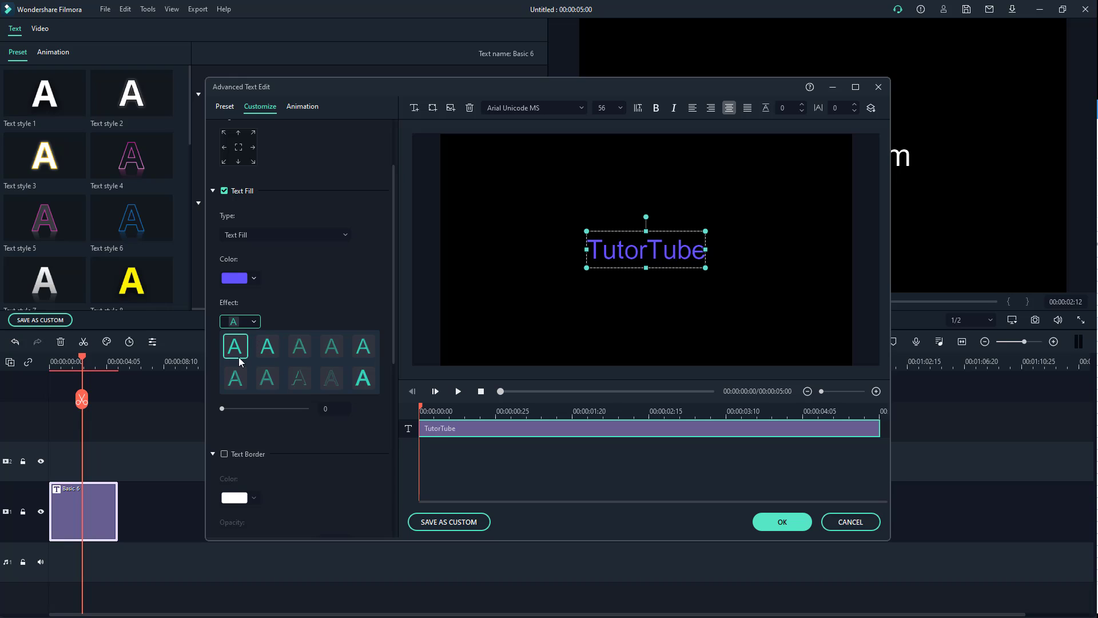
left_click(239, 349)
left_click(249, 323)
left_click(268, 348)
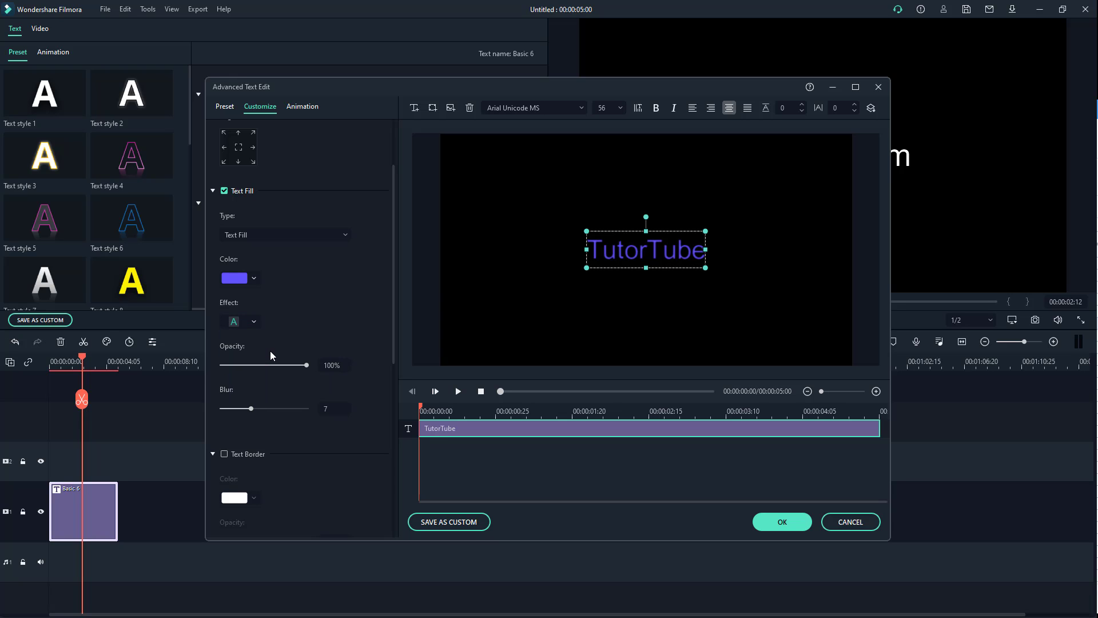
left_click(256, 321)
left_click(365, 376)
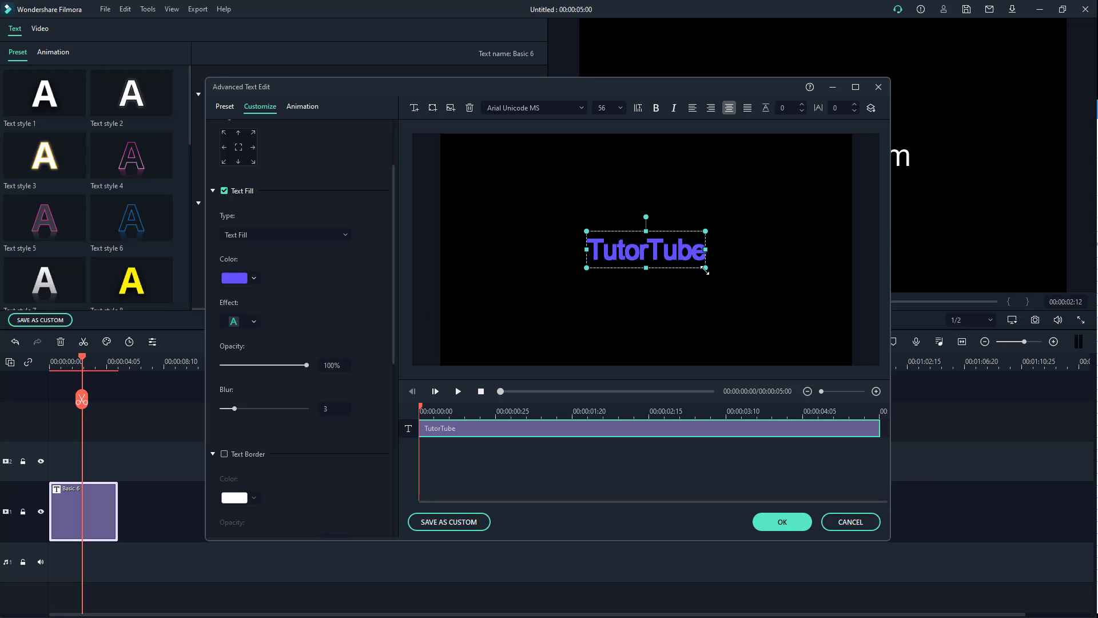
- Enlarge the title's text box, centre it in the frame, and set the font size to 150
left_click_drag(702, 267, 860, 311)
left_click_drag(731, 282, 654, 261)
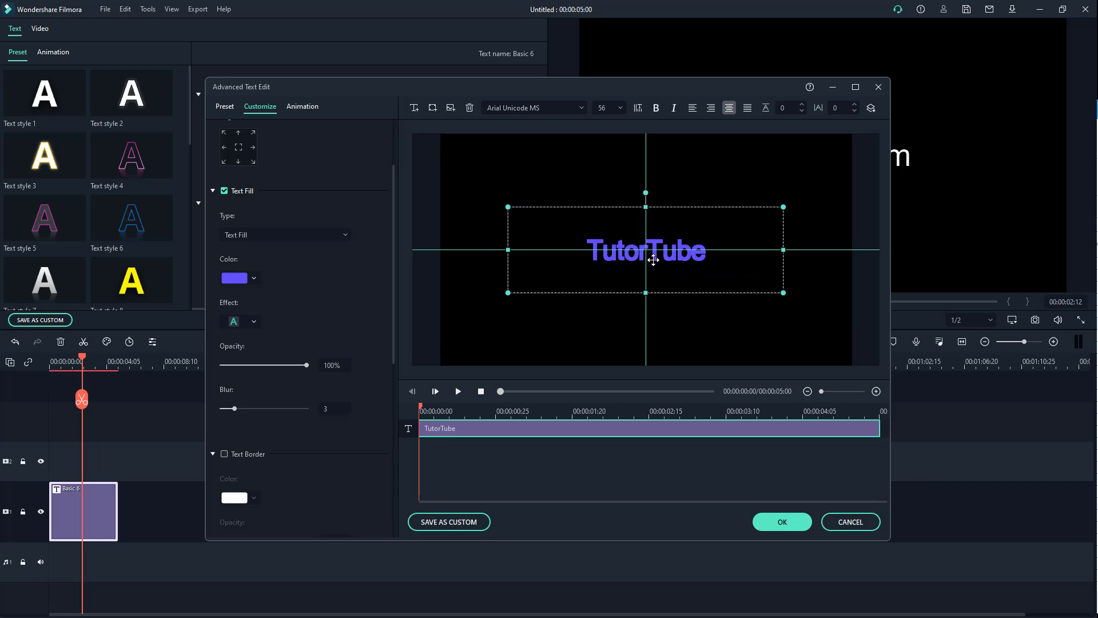
left_click(619, 108)
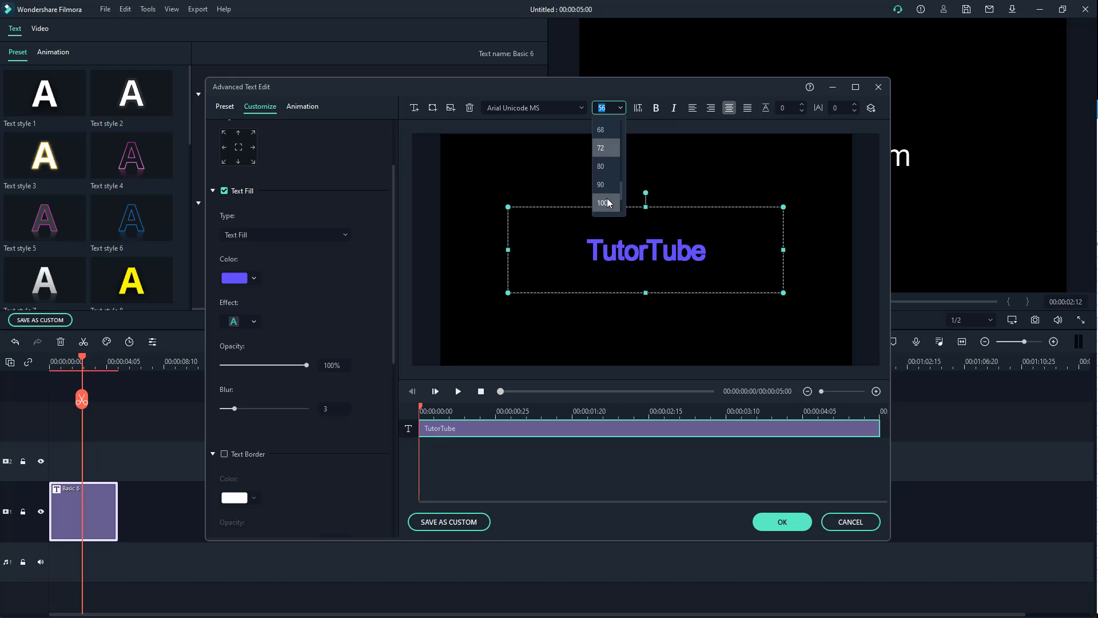
type("150")
key("Return")
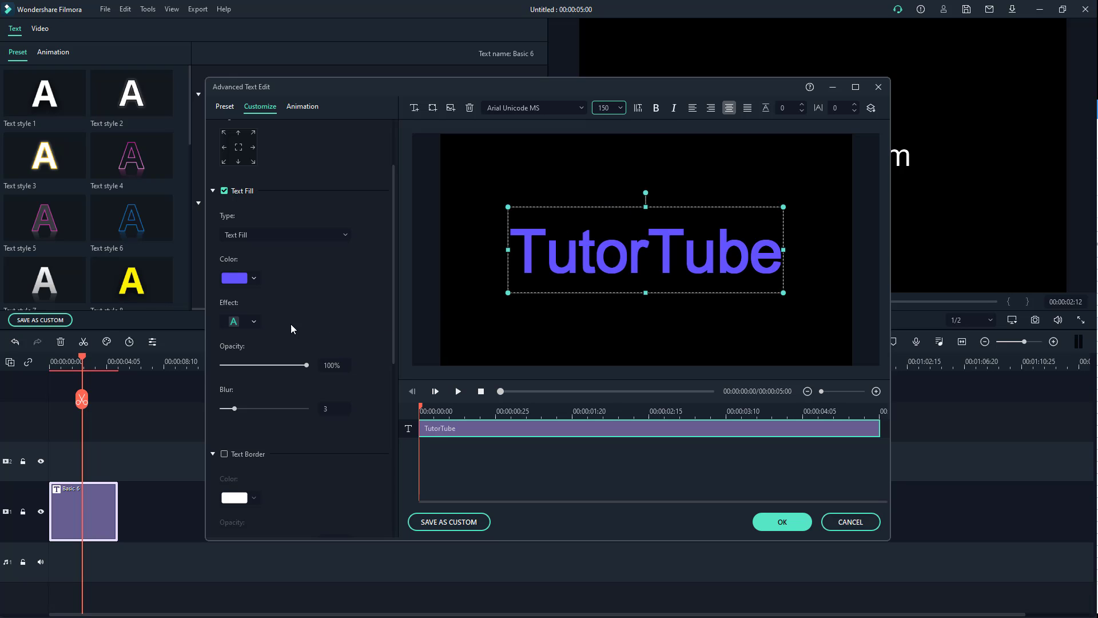
- Try several other text fill effects on the title and keep the third preset in the first row
left_click(255, 321)
left_click(270, 344)
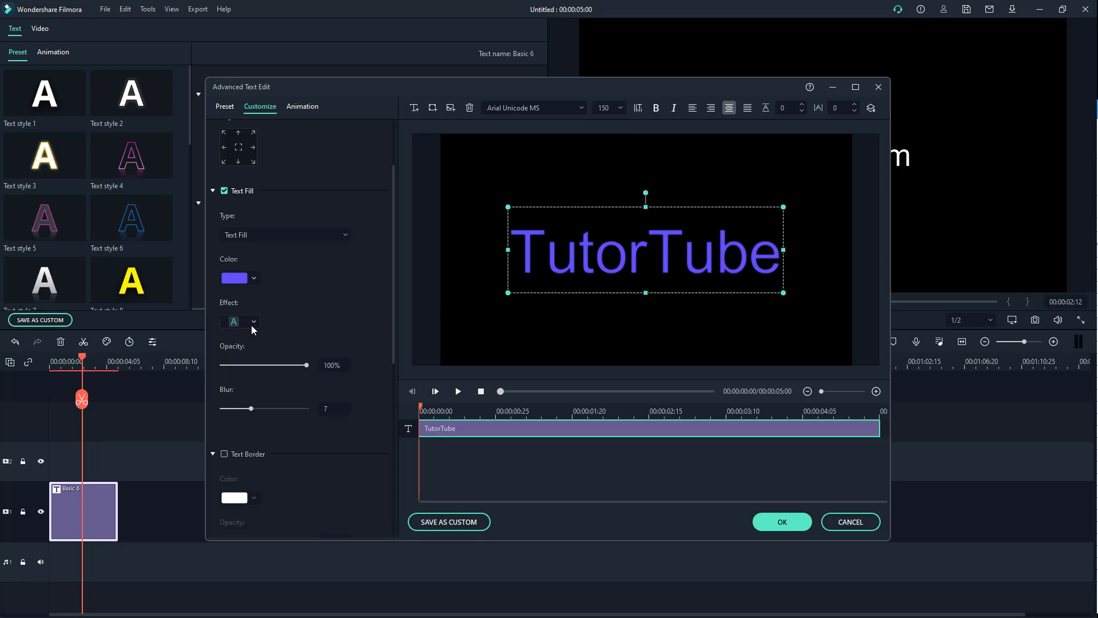
left_click(254, 323)
left_click(291, 375)
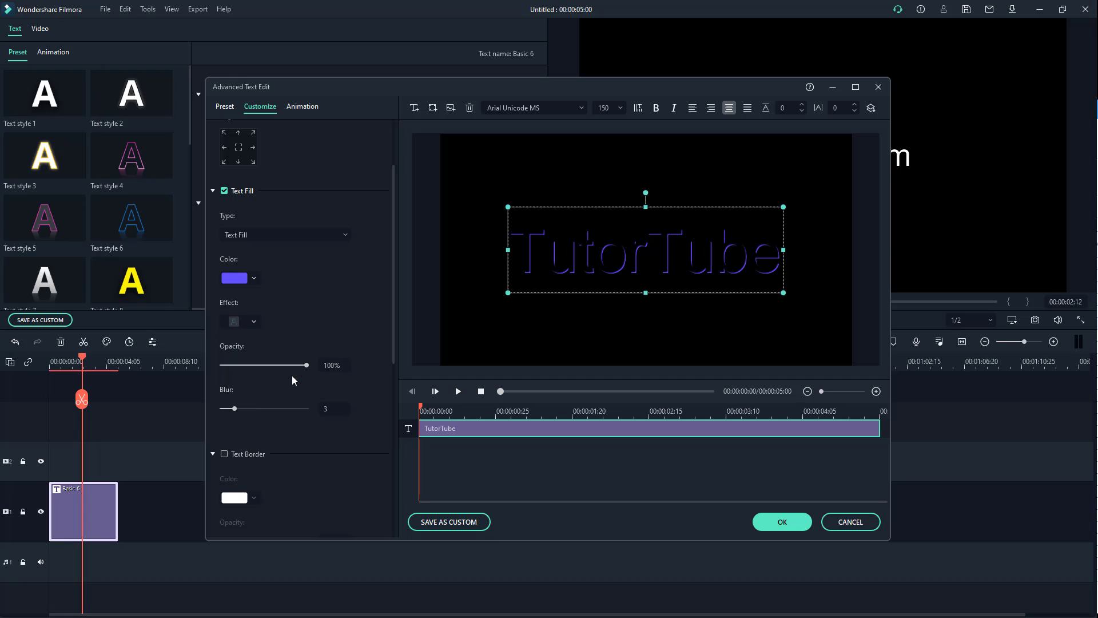
left_click(255, 322)
left_click(323, 373)
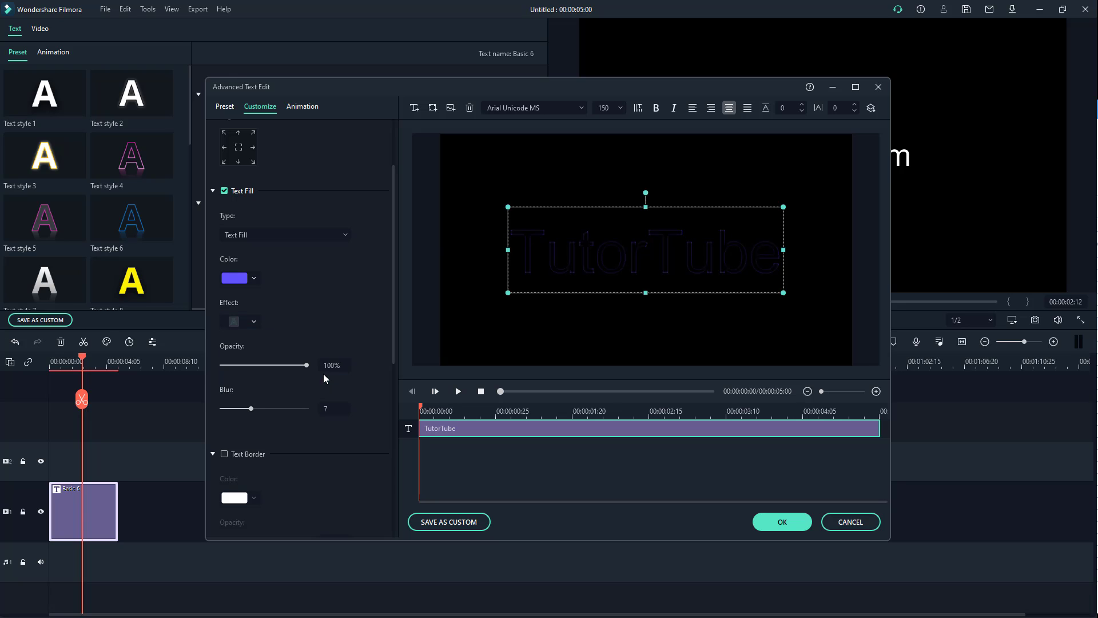
left_click(258, 324)
left_click(297, 345)
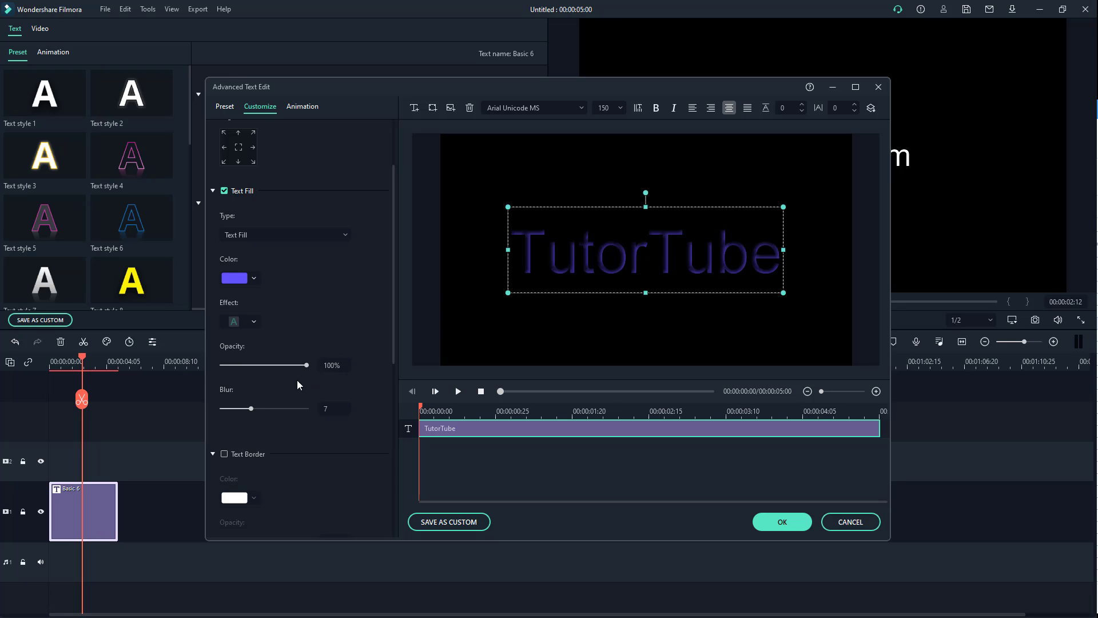
- Set the text fill's blur to 9 and its colour to pink-violet
mouse_move(249, 408)
left_mouse_down()
mouse_move(297, 410)
mouse_move(227, 410)
mouse_move(290, 410)
mouse_move(260, 410)
left_mouse_up()
left_click(252, 280)
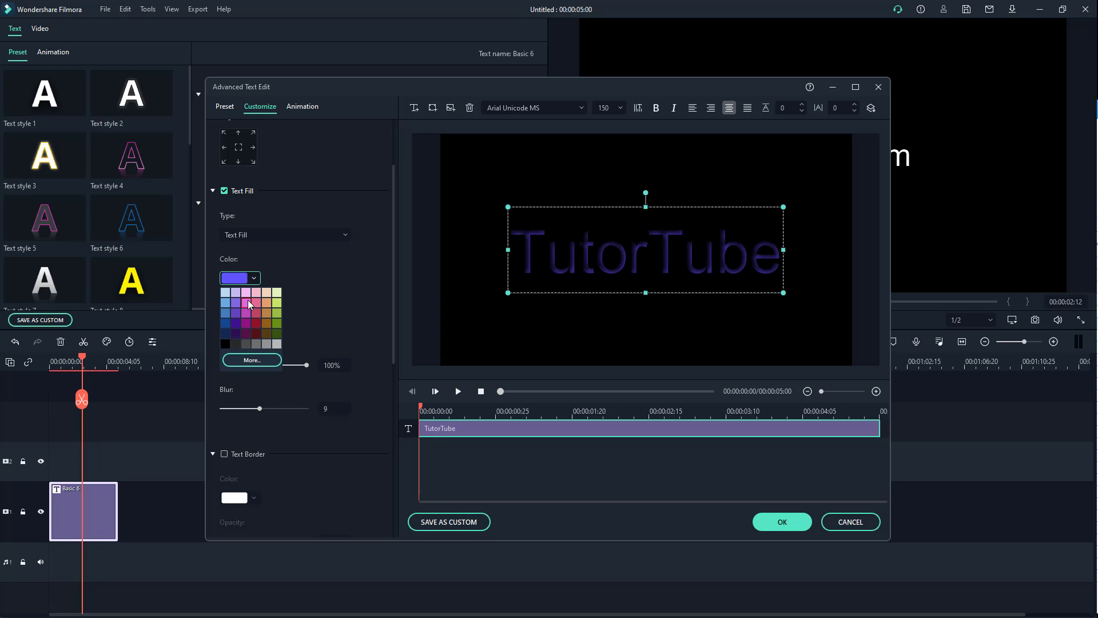
left_click(247, 300)
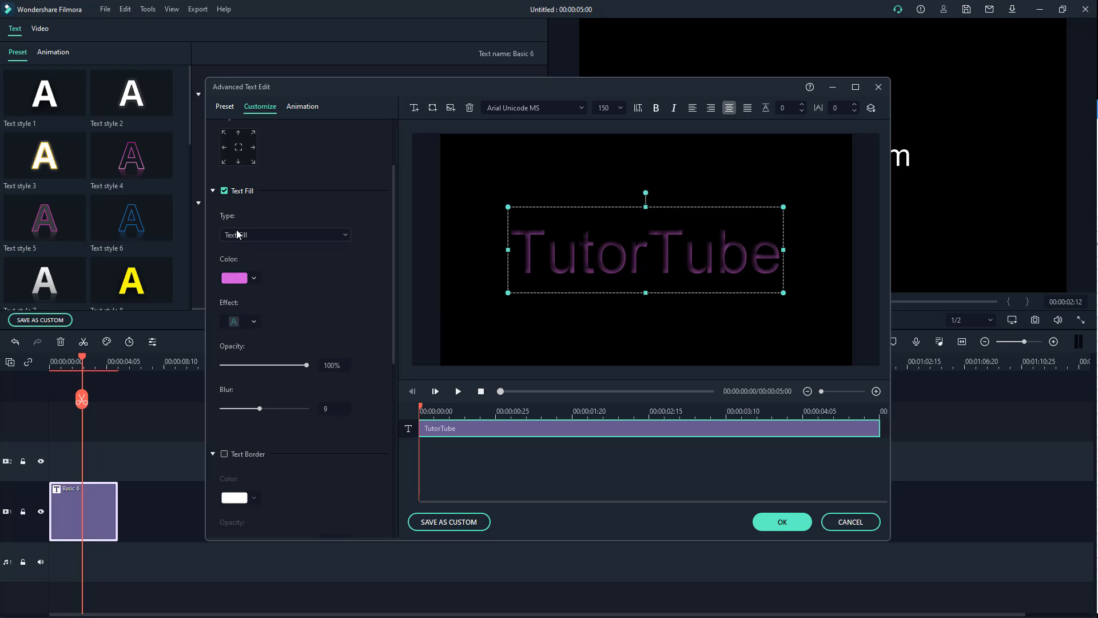
- Toggle the text fill off and on, and change it to Gradient Fill with light orange as the first colour
left_click(224, 191)
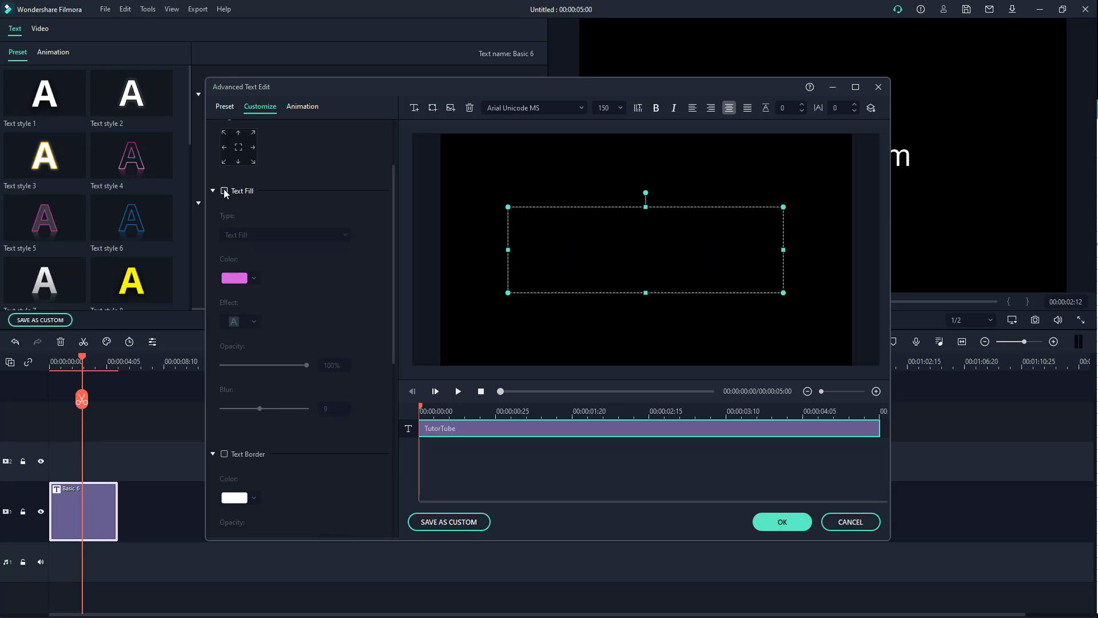
left_click(225, 191)
left_click(257, 235)
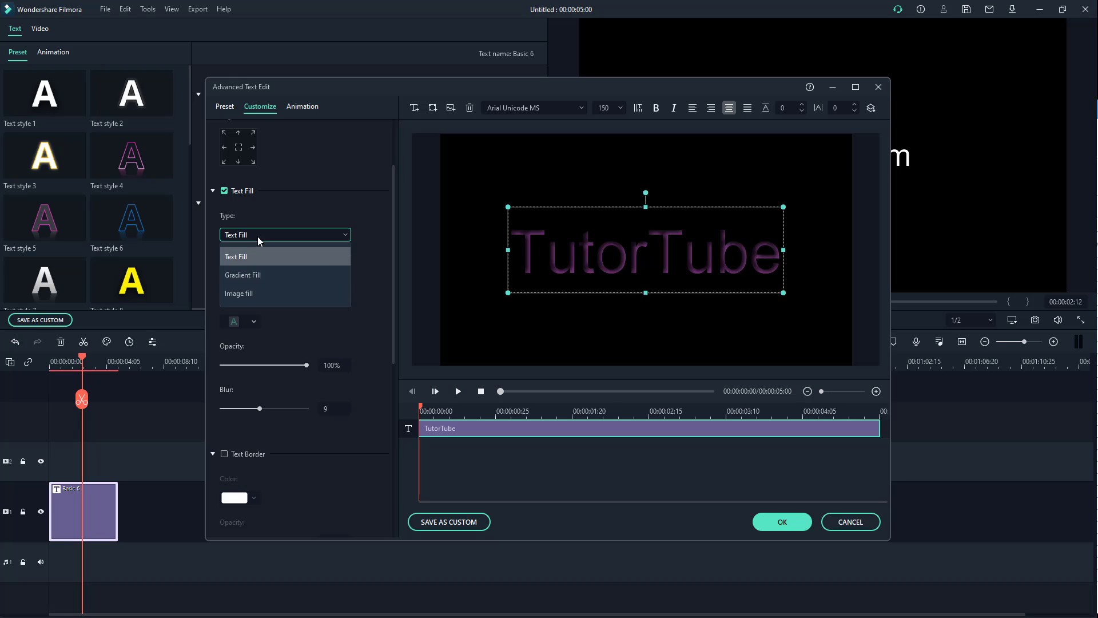
left_click(258, 277)
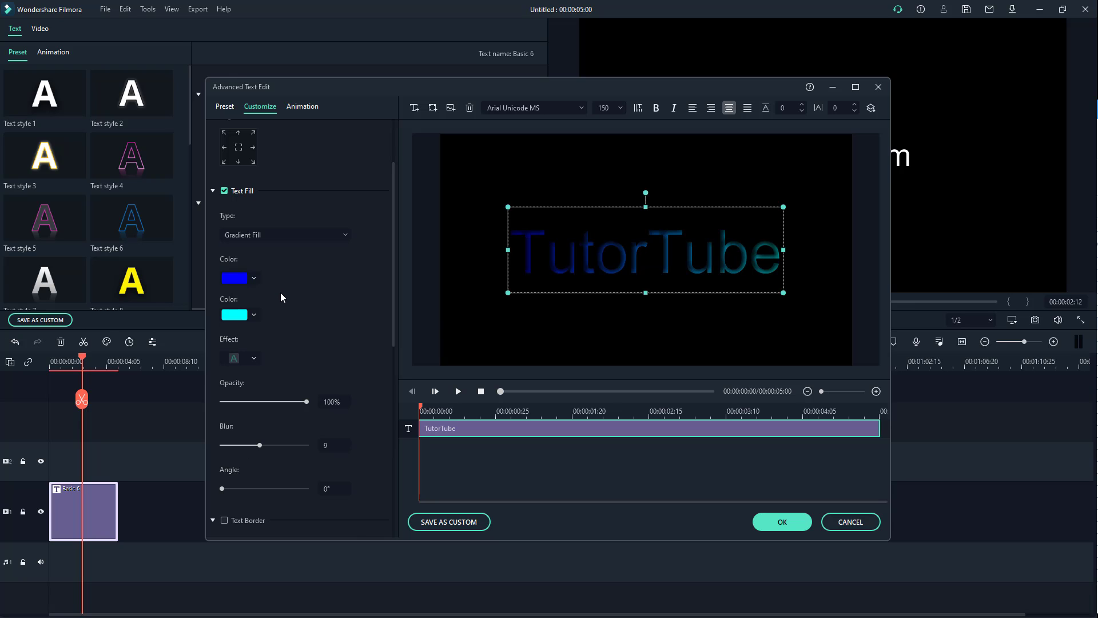
left_click(254, 278)
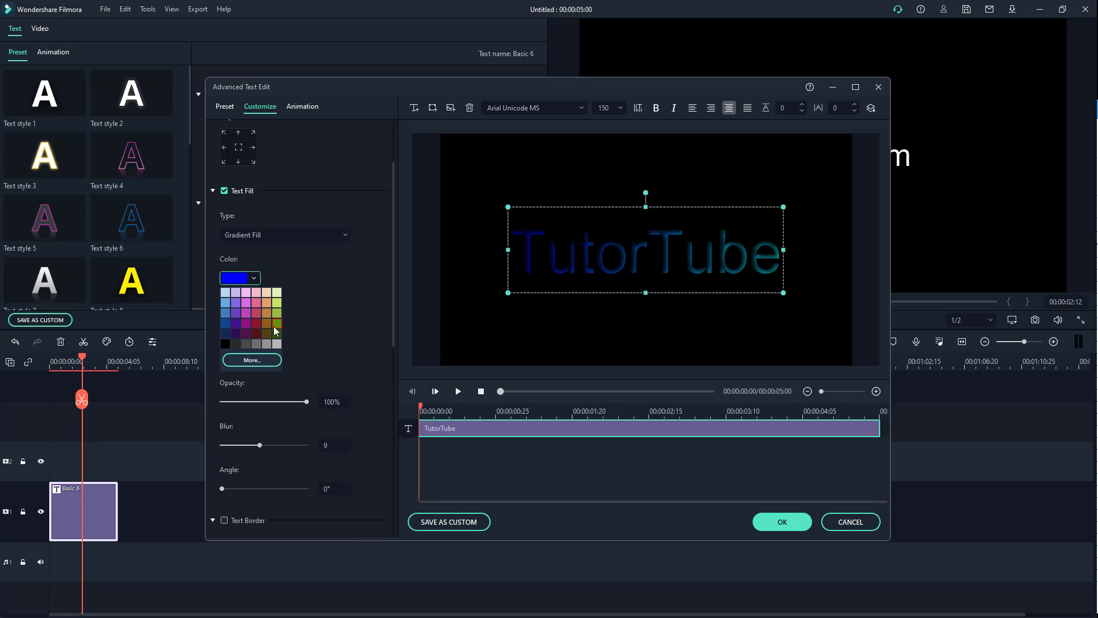
left_click(267, 302)
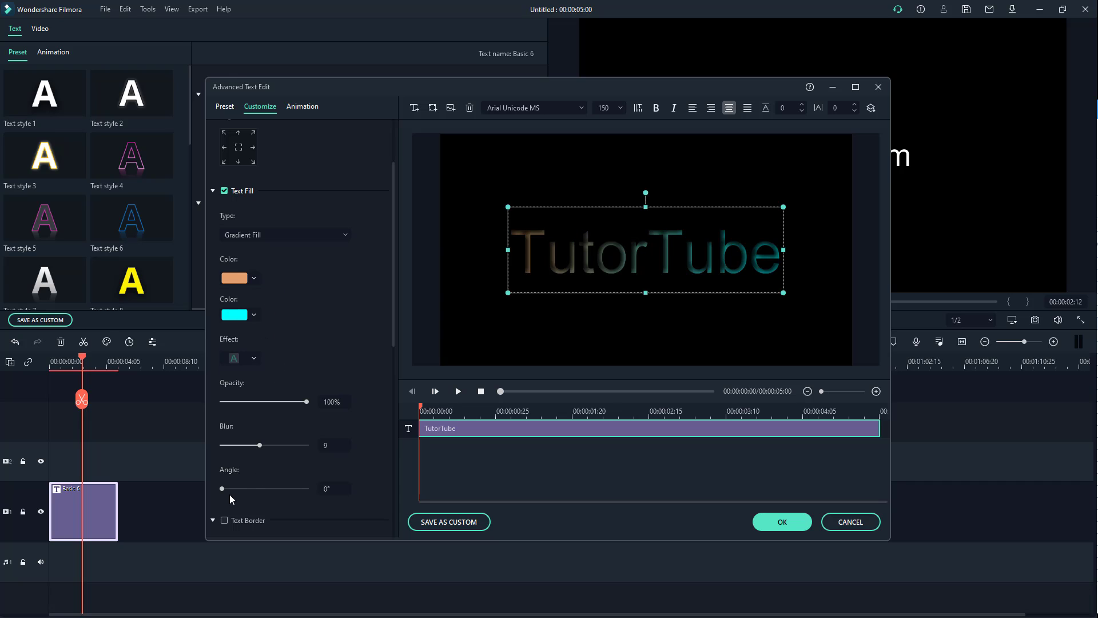
- Set the gradient fill's angle to 292°, and change the fill type to Image fill with an image file from disk
left_click_drag(223, 488, 292, 504)
scroll(390, 351, "down", 1)
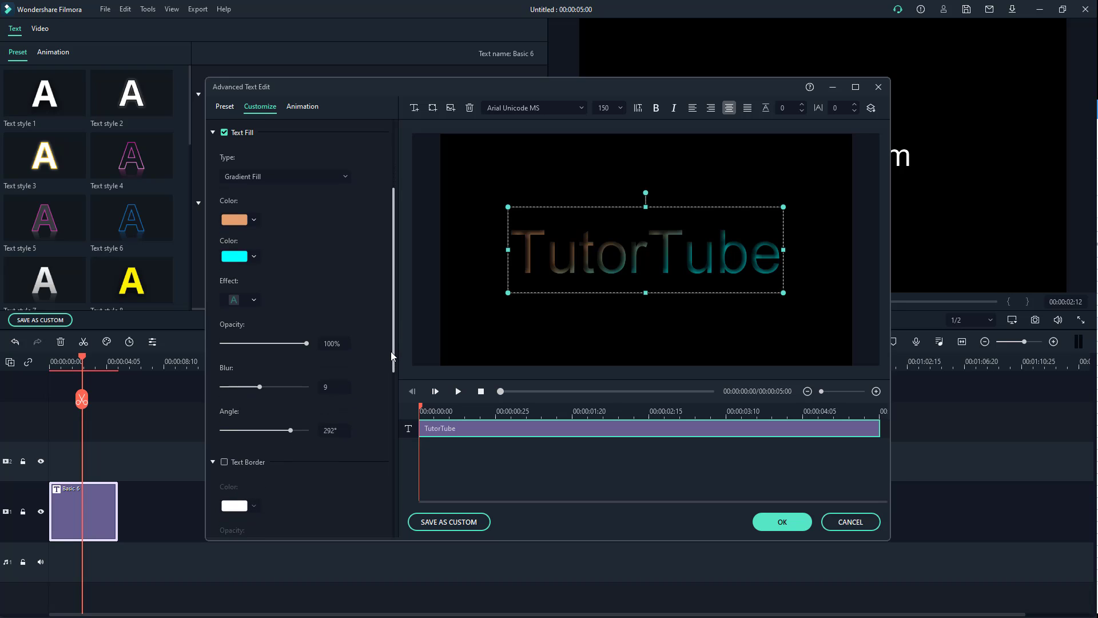
left_click(282, 208)
left_click(264, 261)
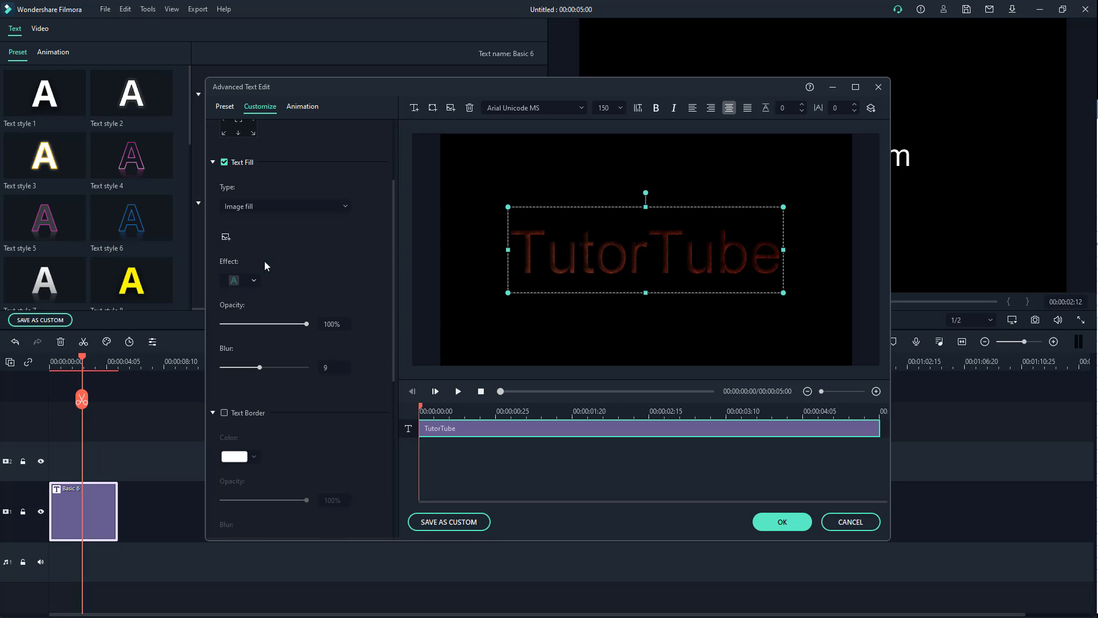
left_click(226, 236)
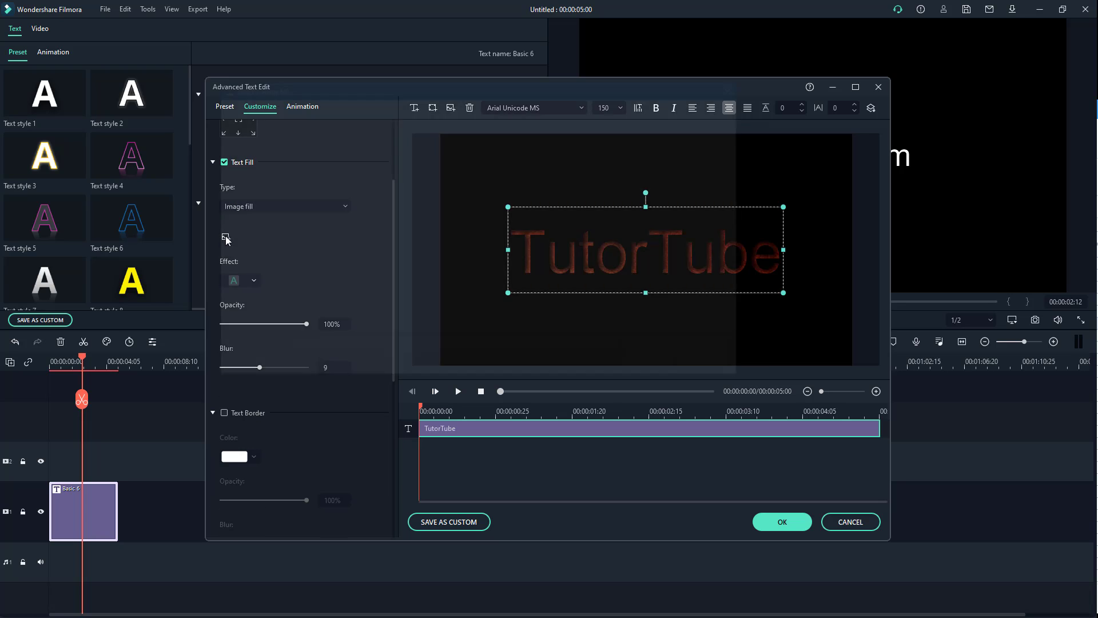
left_click(403, 180)
left_click(656, 366)
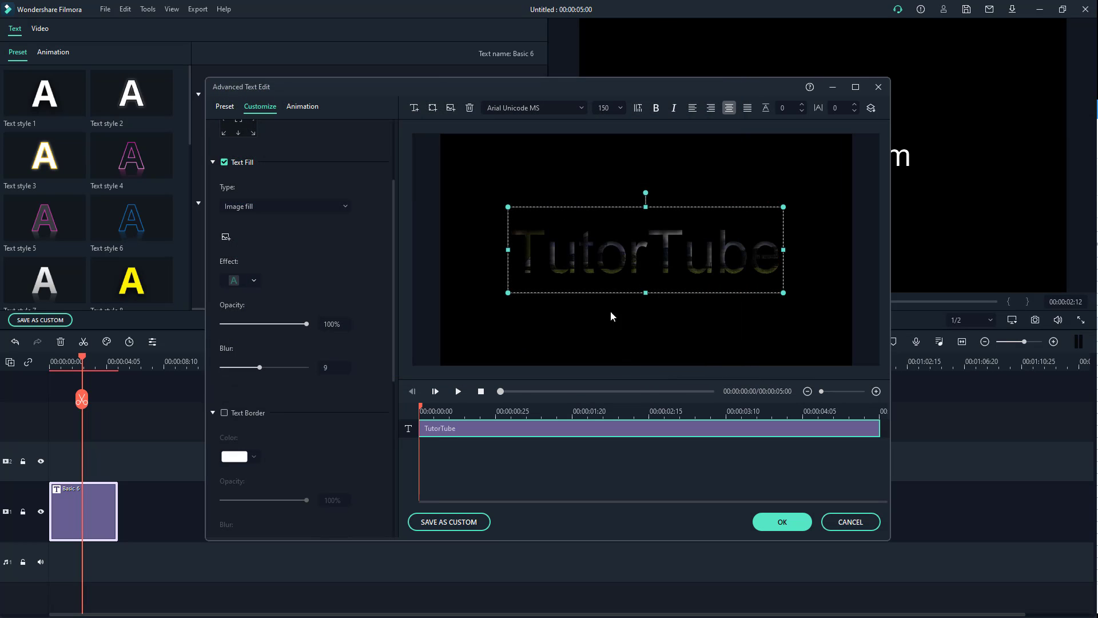
- Apply the sharp, unblurred fill effect preset to the title, and change the fill type to Gradient Fill with an angle of 297°
left_click(255, 280)
left_click(234, 305)
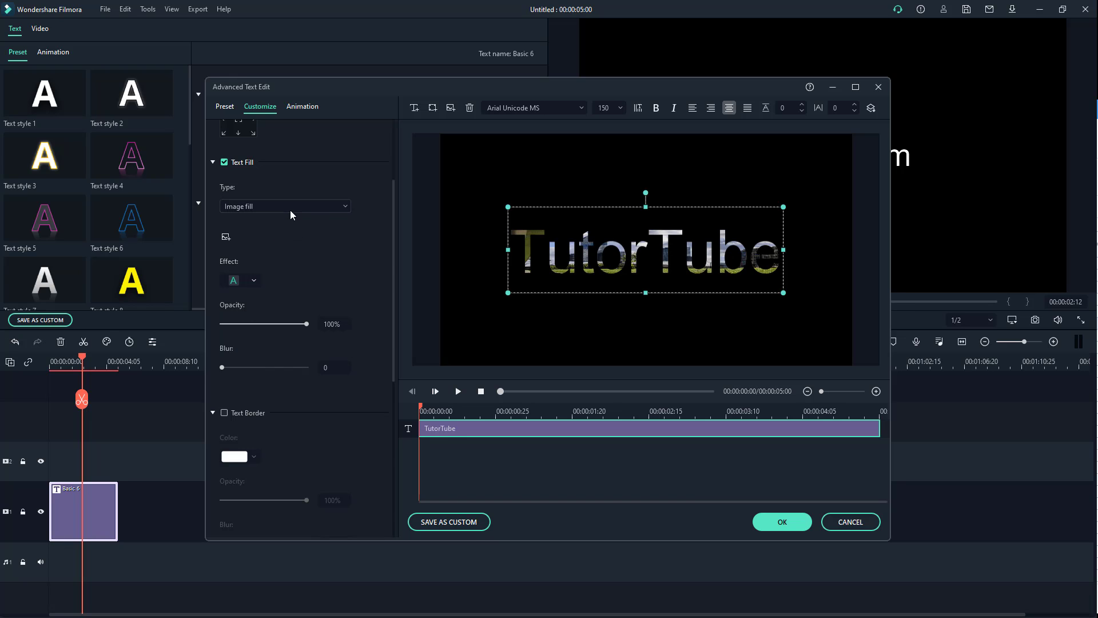
scroll(290, 210, "up", 1)
mouse_move(274, 461)
left_mouse_down()
mouse_move(259, 462)
mouse_move(289, 464)
left_mouse_up()
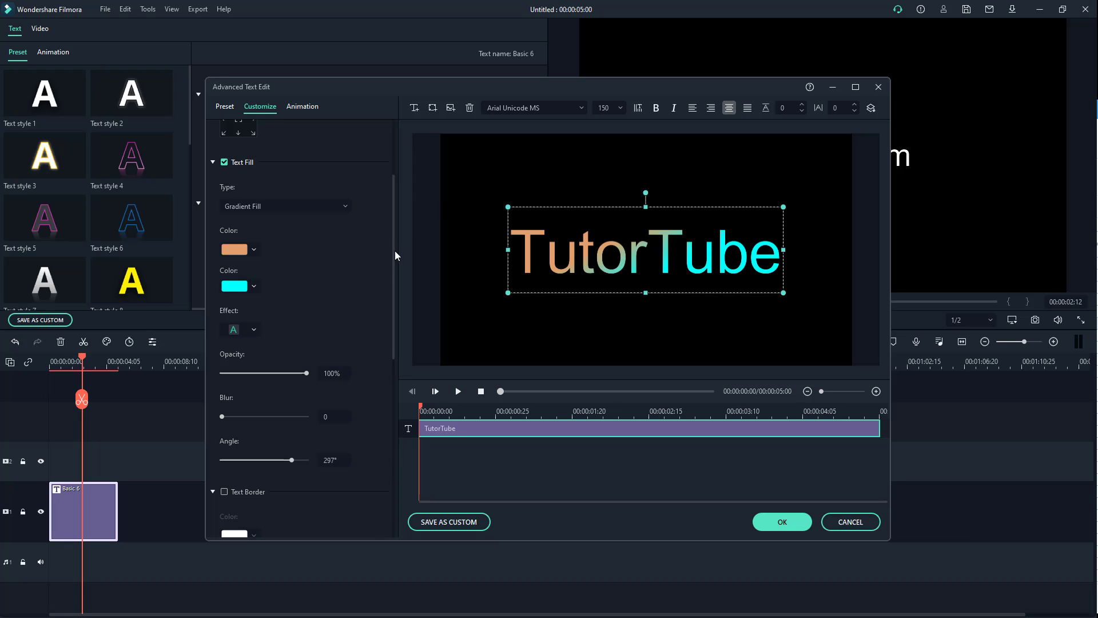
- Enable the title's text border, with custom green #1cffa1 as its colour and a size of 15
left_click_drag(395, 249, 392, 358)
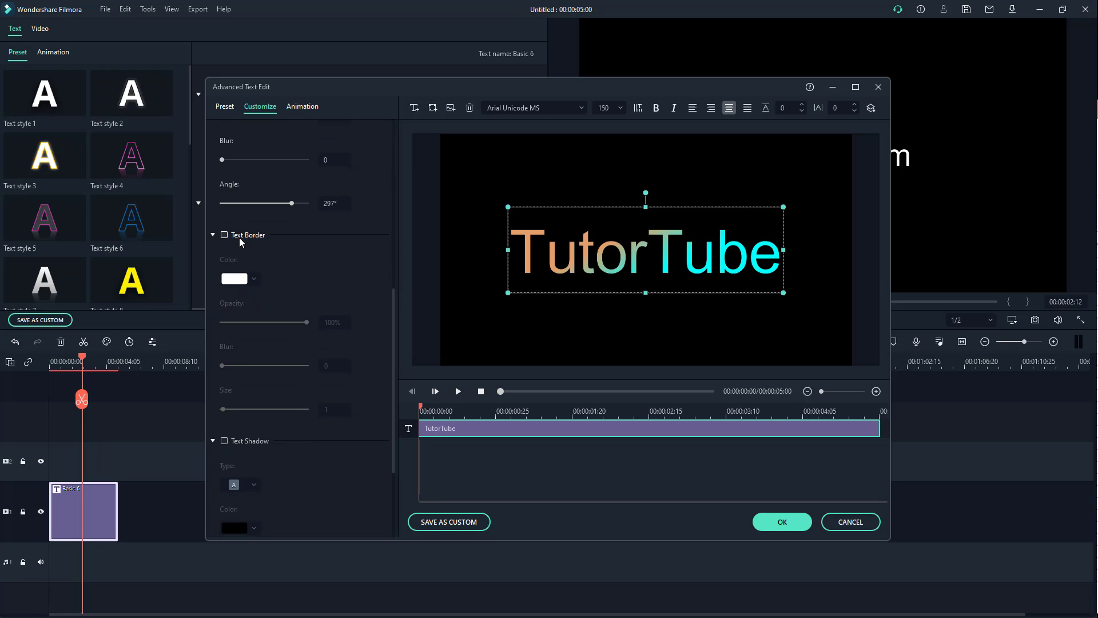
left_click(224, 235)
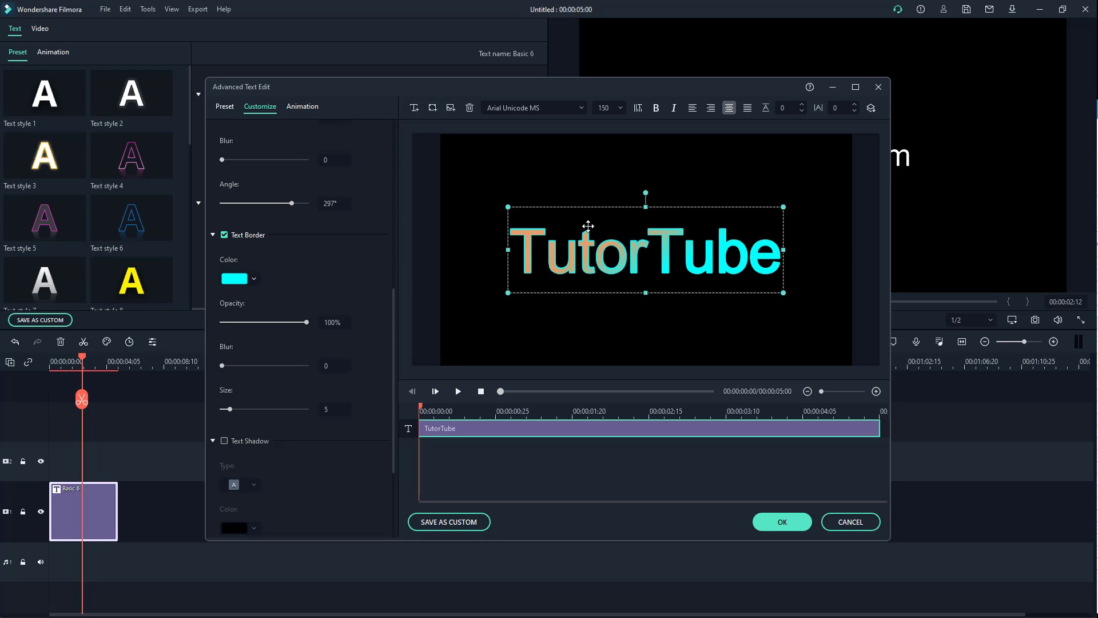
left_click(250, 281)
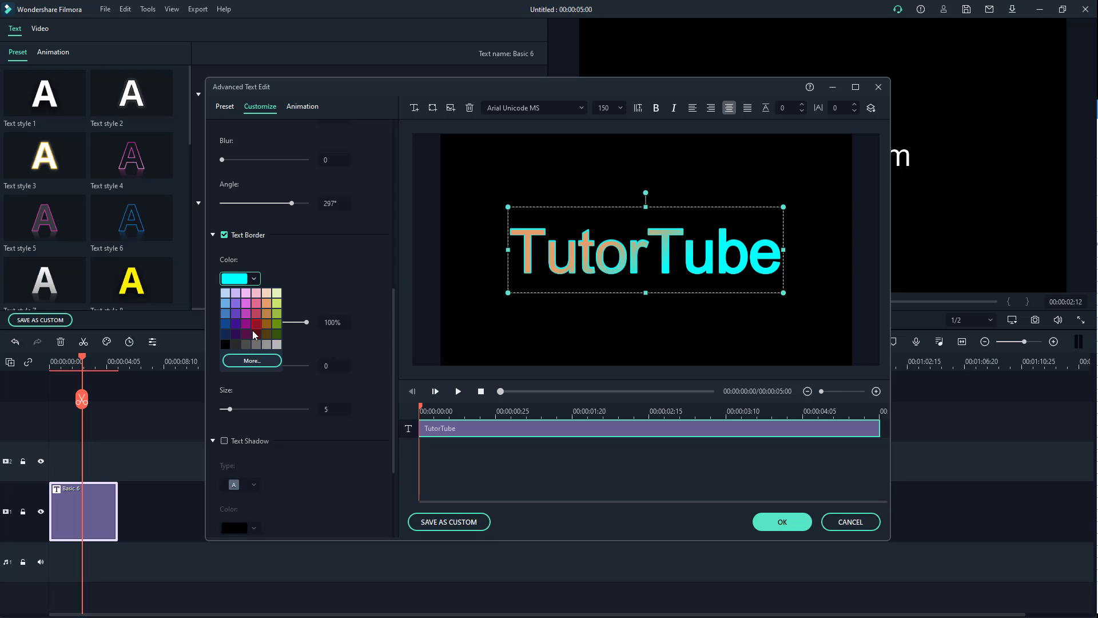
left_click(252, 360)
left_click(315, 245)
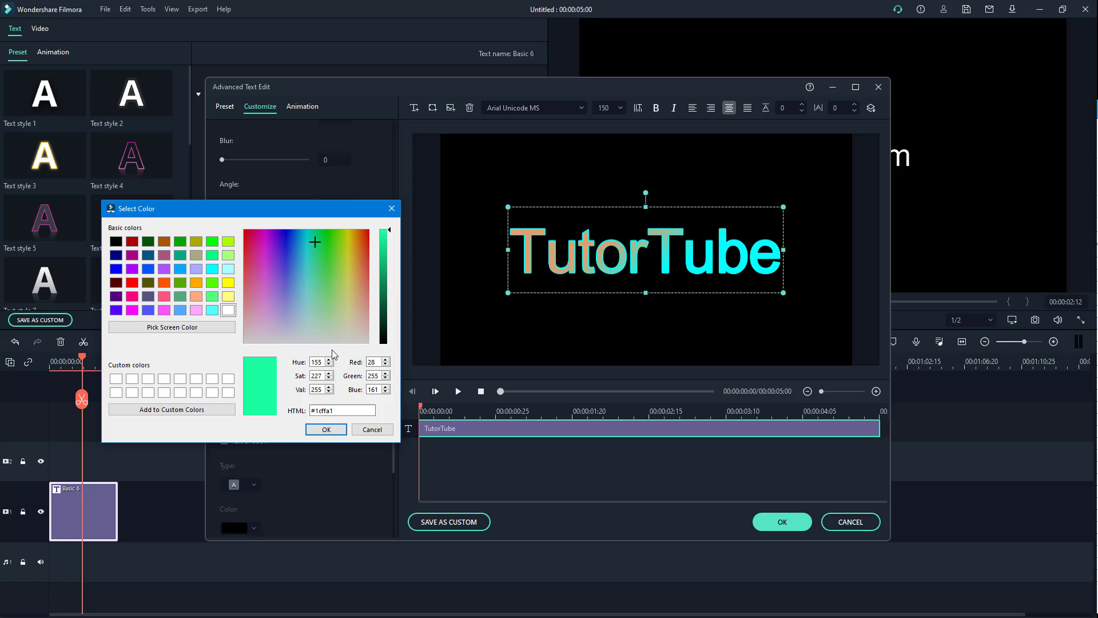
left_click(326, 429)
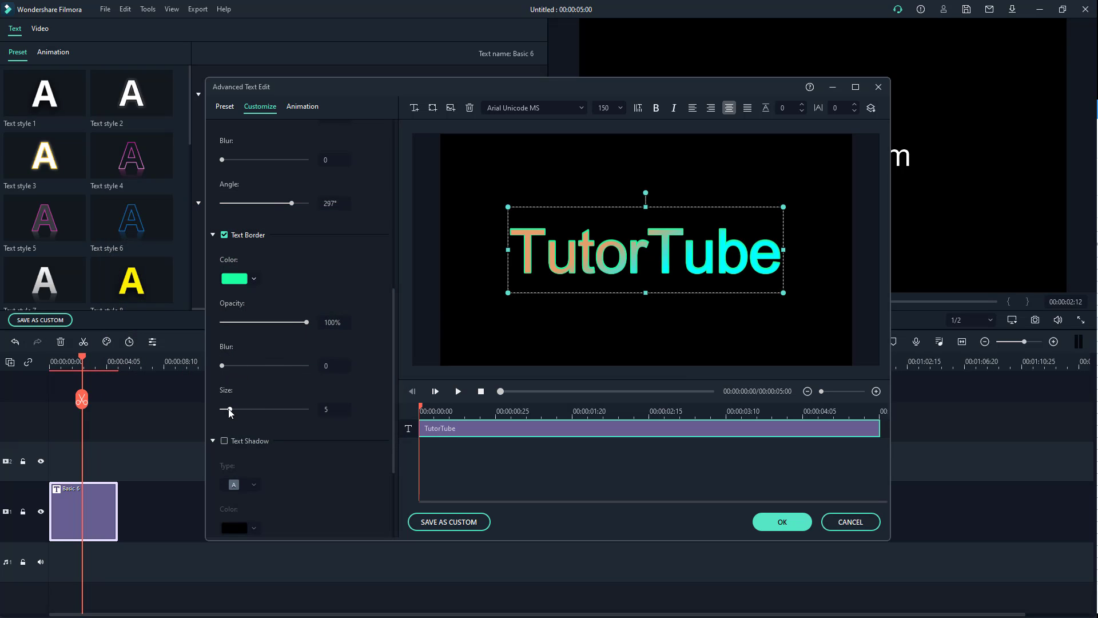
left_click_drag(229, 410, 247, 410)
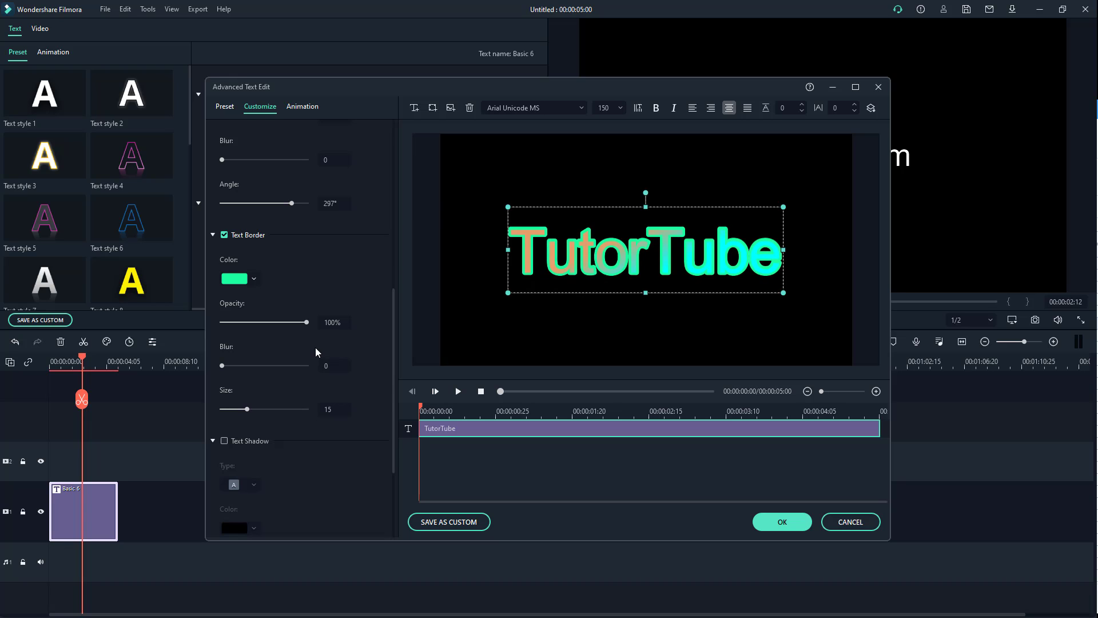
- Try a dark violet colour on the text border and settle on pale blue
left_click(253, 278)
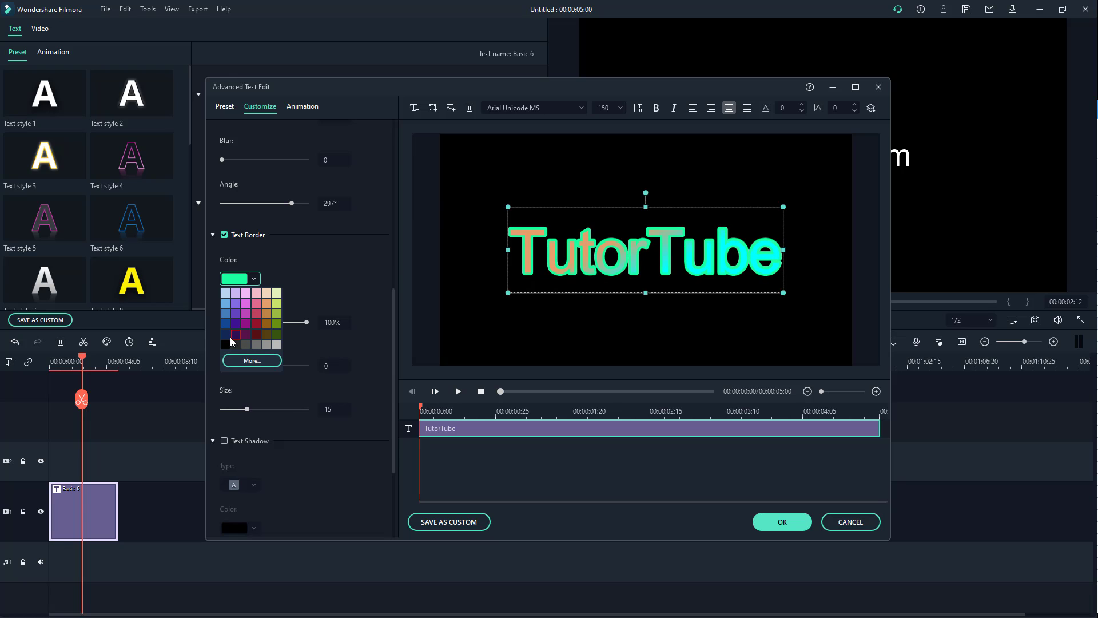
left_click(232, 323)
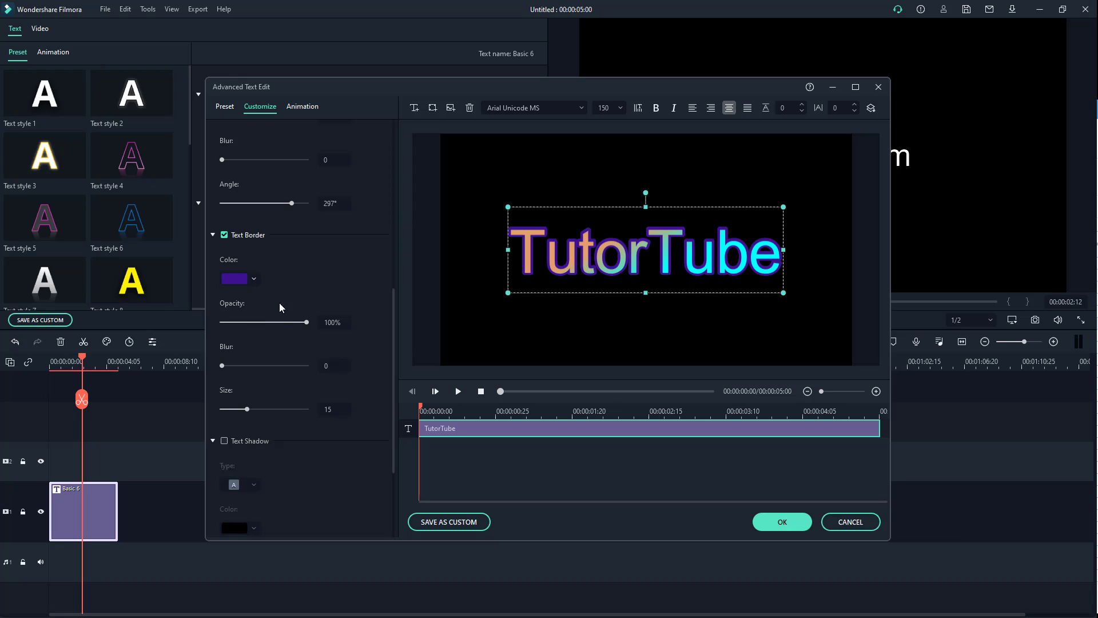
left_click(254, 278)
left_click(225, 292)
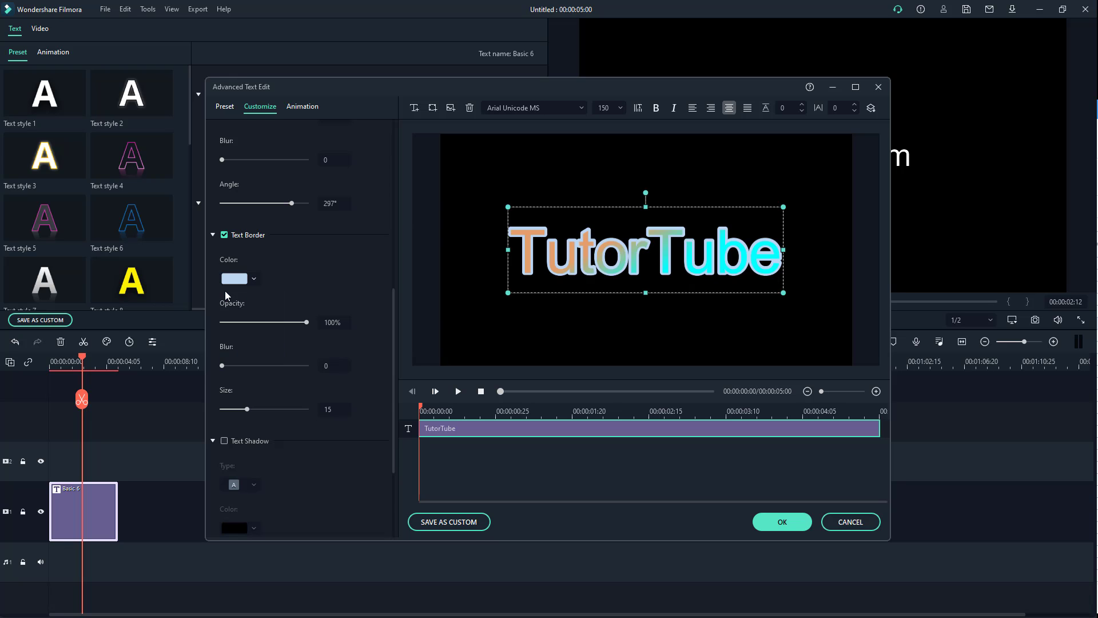
- Enable the title's text shadow, try an upper-right offset type, and keep the mirrored reflection type
scroll(278, 321, "down", 3)
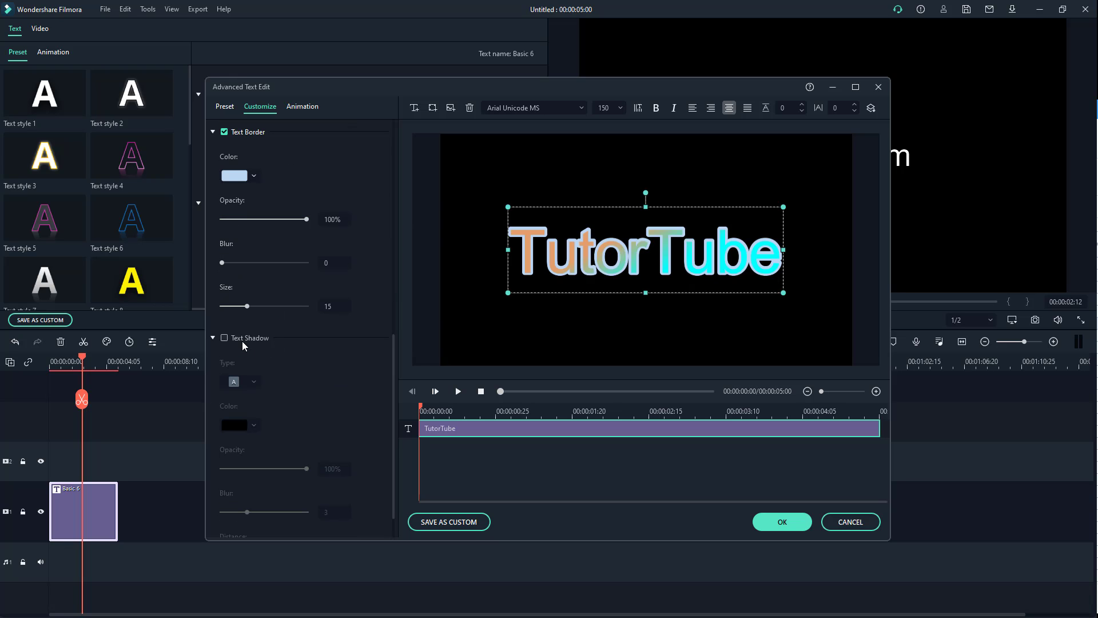
left_click(242, 340)
scroll(286, 369, "down", 1)
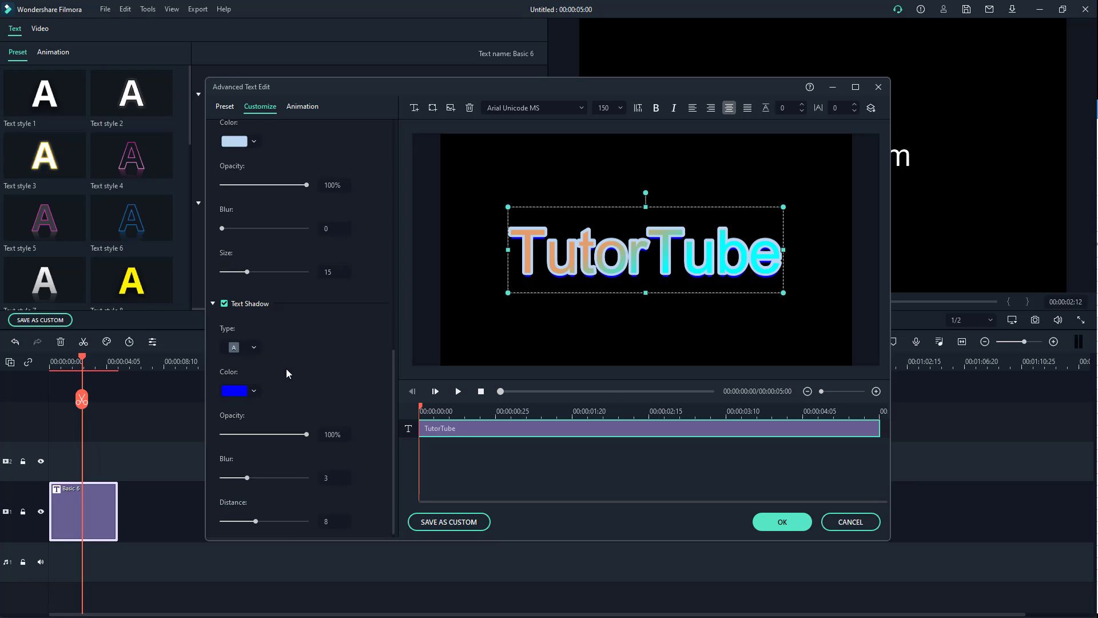
left_click(254, 347)
left_click(265, 371)
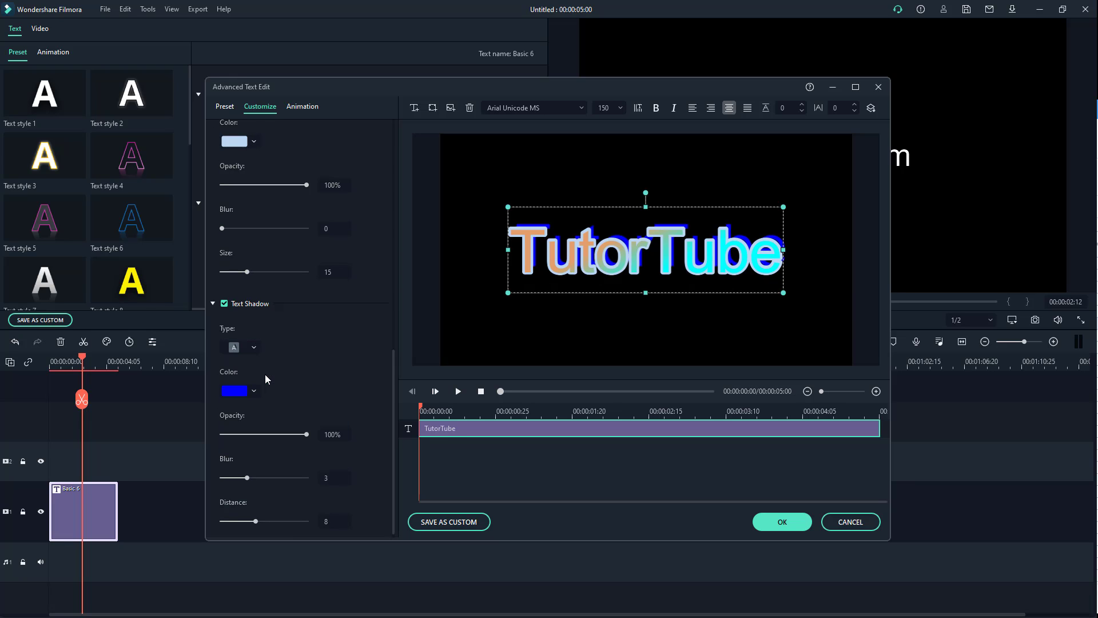
left_click(254, 347)
left_click(331, 436)
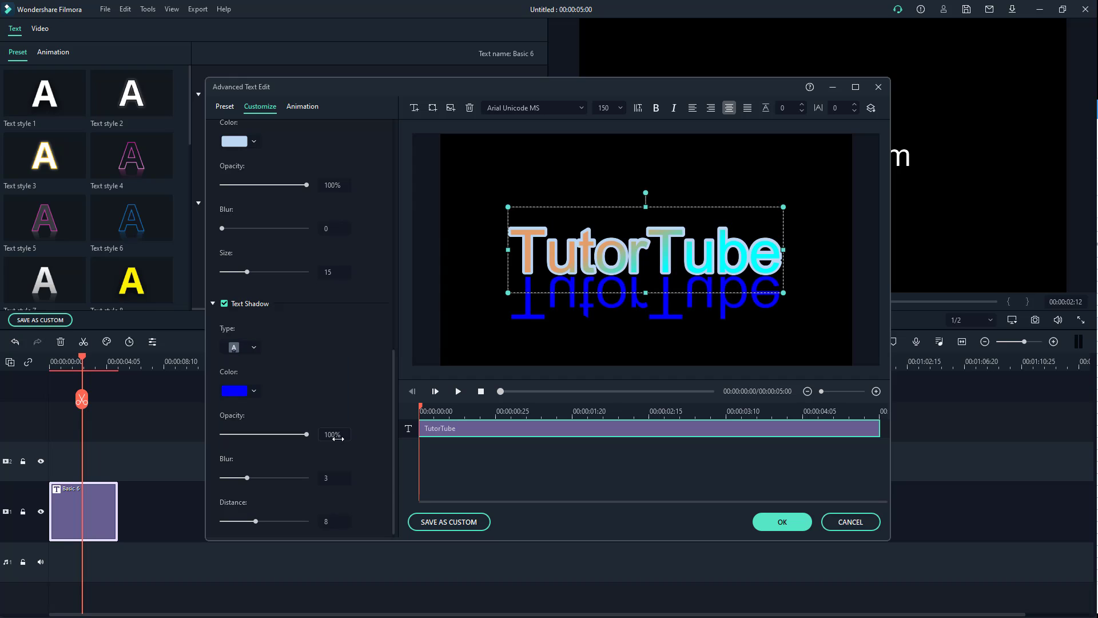
- Set the text shadow's colour to crimson, opacity to 72%, blur to 10 and distance to 18
scroll(263, 412, "down", 1)
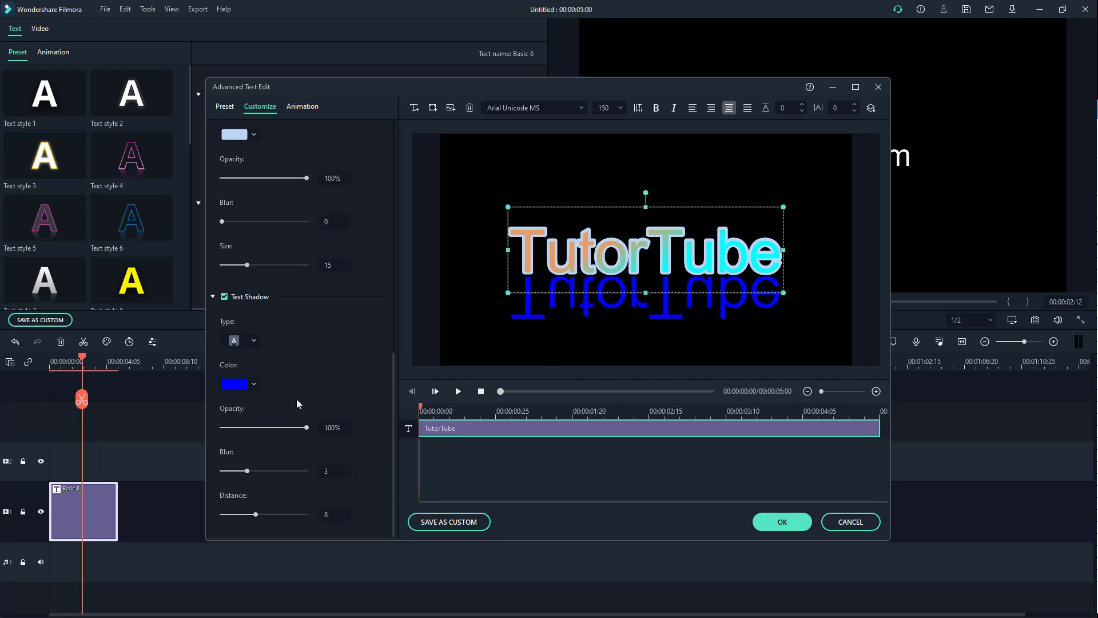
left_click(260, 390)
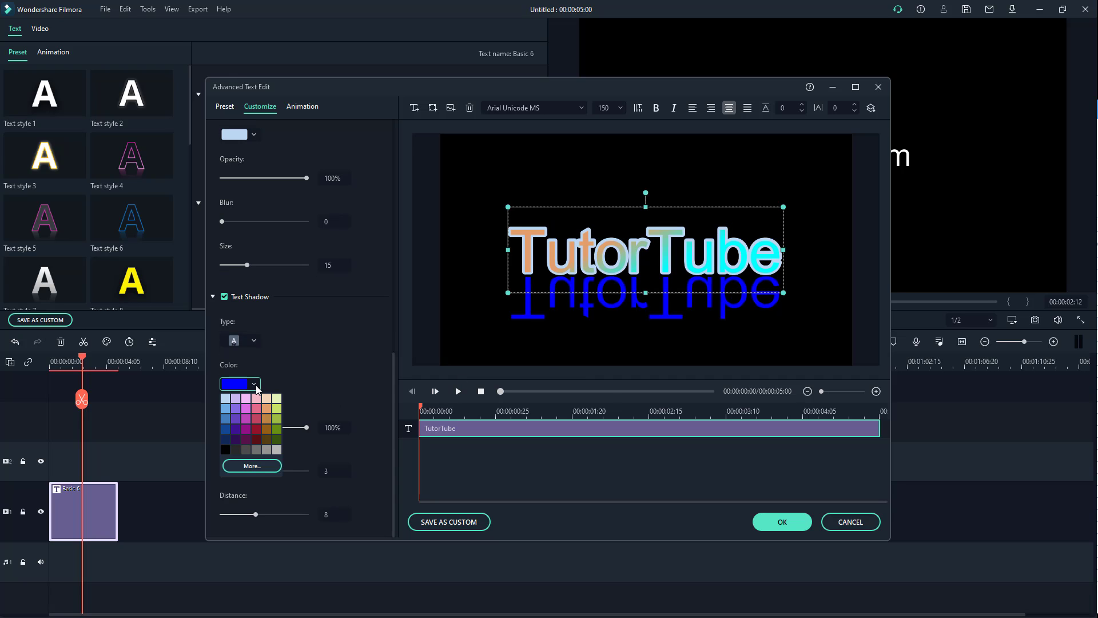
left_click(256, 418)
left_click_drag(310, 431, 282, 433)
left_click_drag(247, 471, 331, 474)
left_click_drag(255, 514, 297, 513)
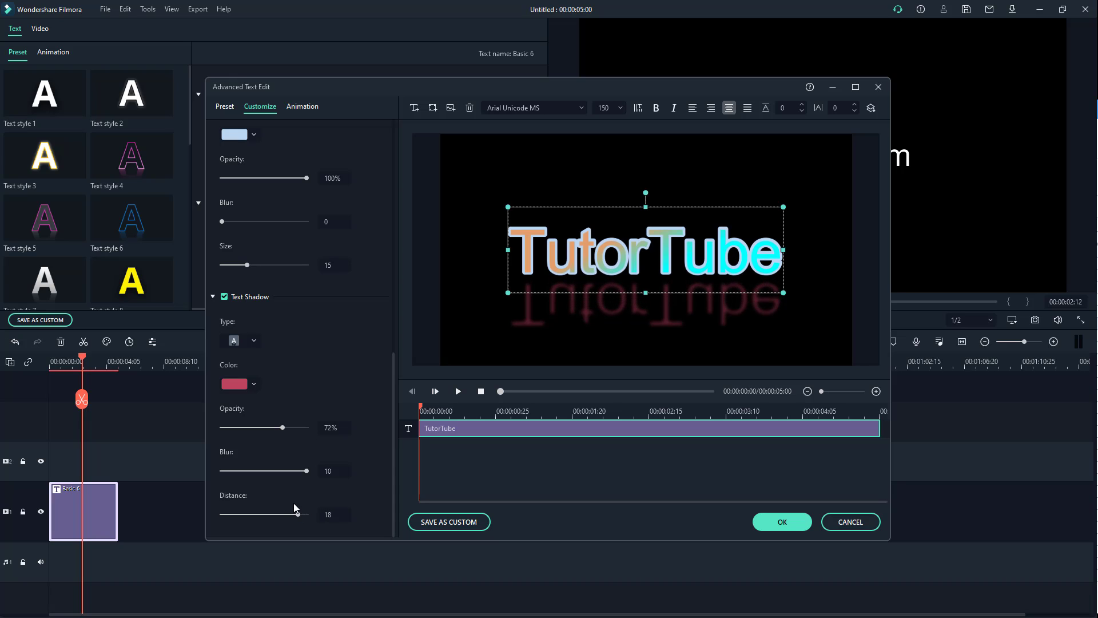